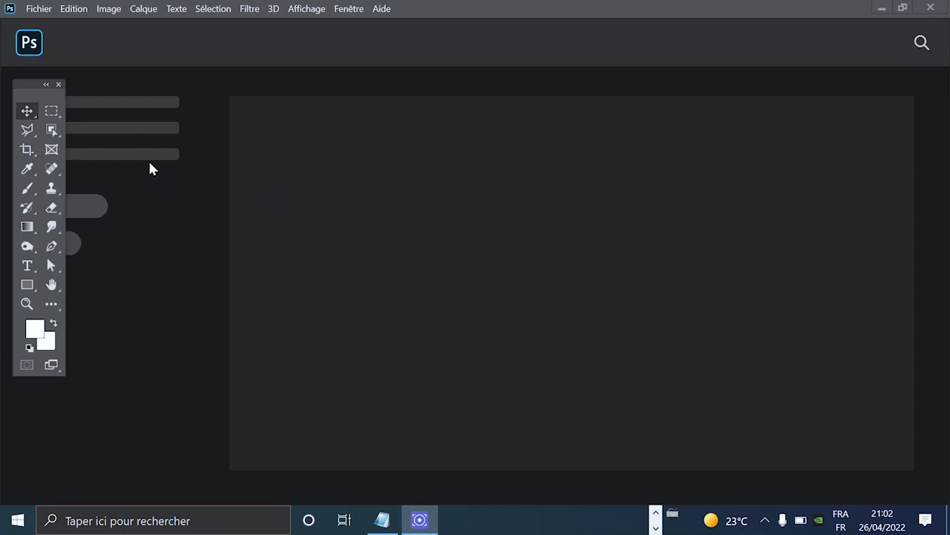
# Open BASE.psd from the mockup tutorial folder
pyautogui.click(38, 8)
pyautogui.click(71, 41)
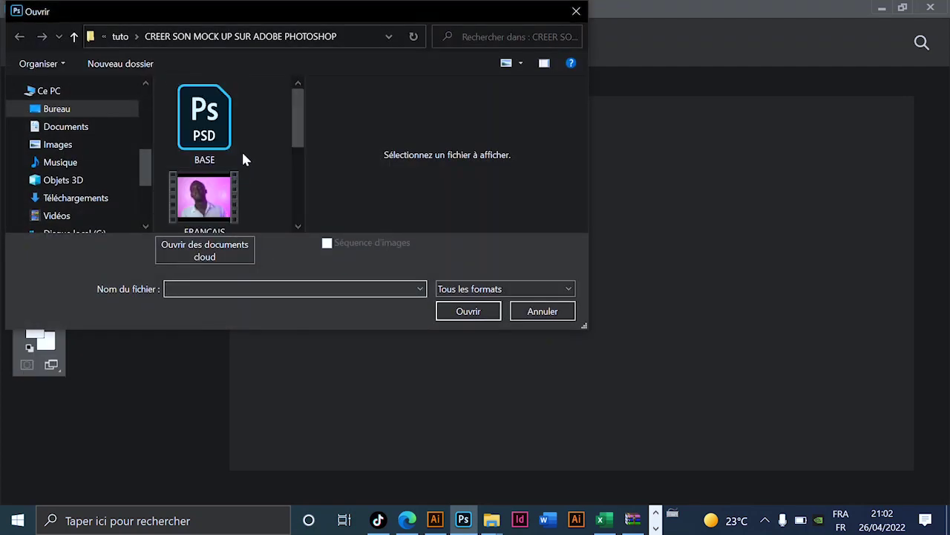
pyautogui.doubleClick(202, 115)
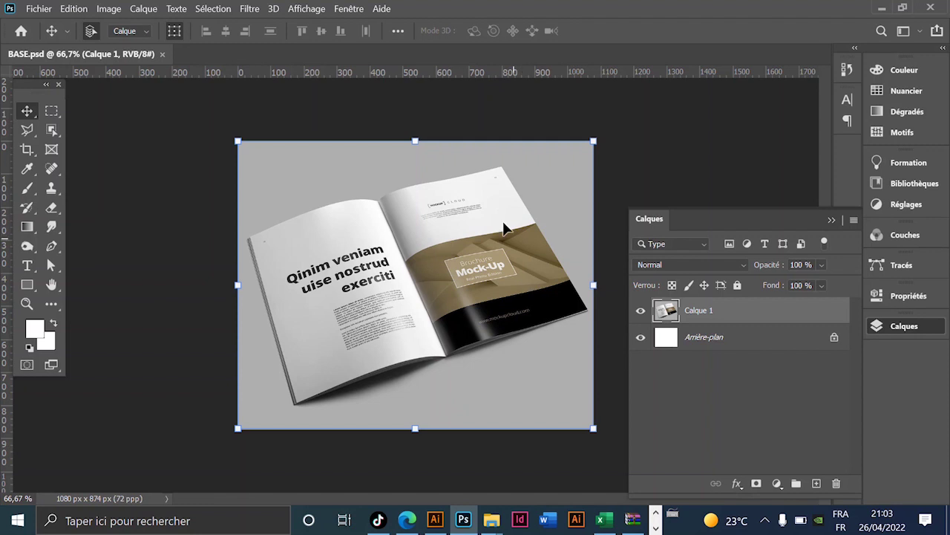
# Draw a white rectangle over the brochure's left page
pyautogui.scroll(3, 443, 227)
pyautogui.scroll(-2, 443, 227)
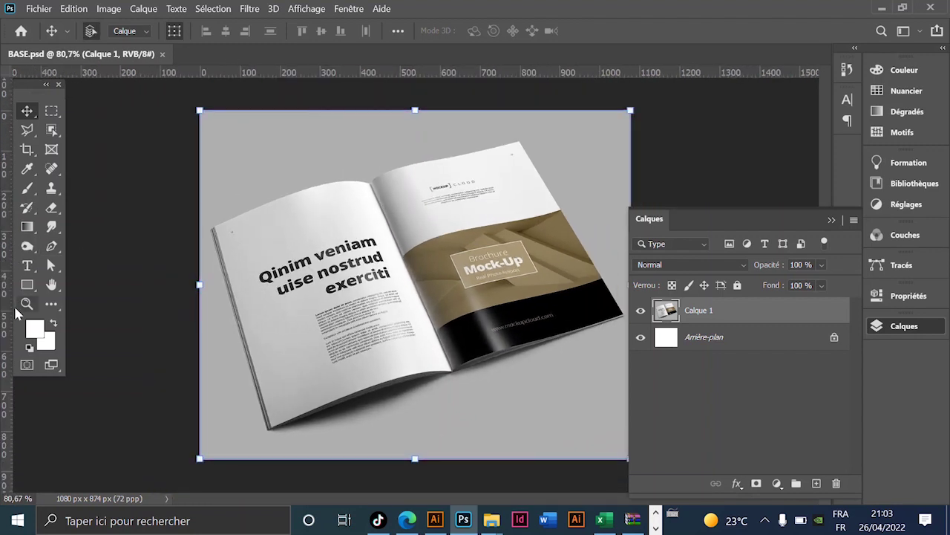
pyautogui.click(27, 284)
pyautogui.moveTo(212, 148); pyautogui.dragTo(395, 425)
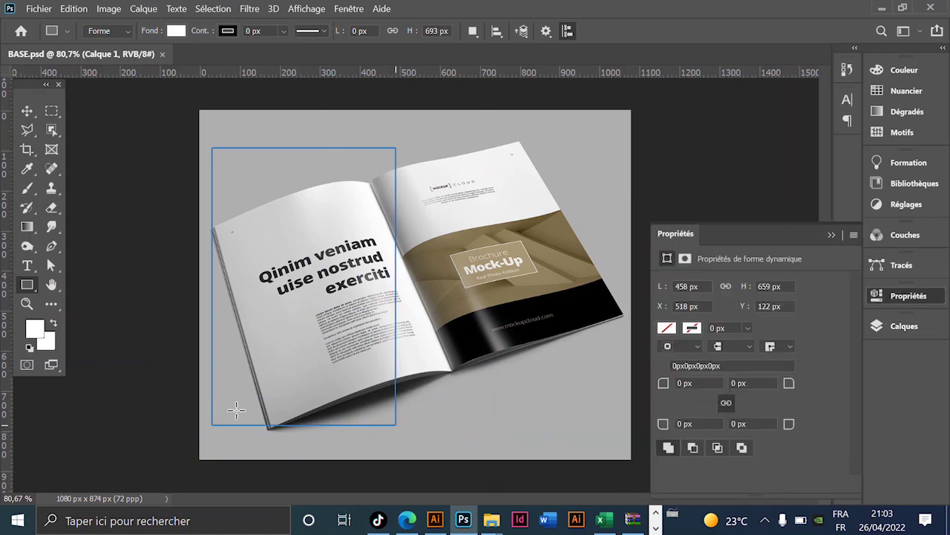
# Lower the rectangle's top edge and place a copy beside it over the right page
pyautogui.click(28, 111)
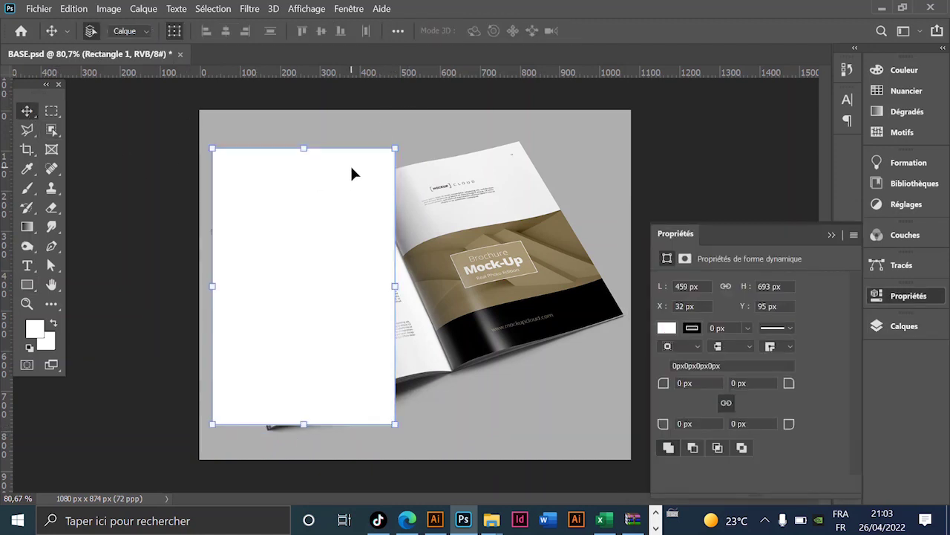
pyautogui.moveTo(304, 148); pyautogui.dragTo(303, 169)
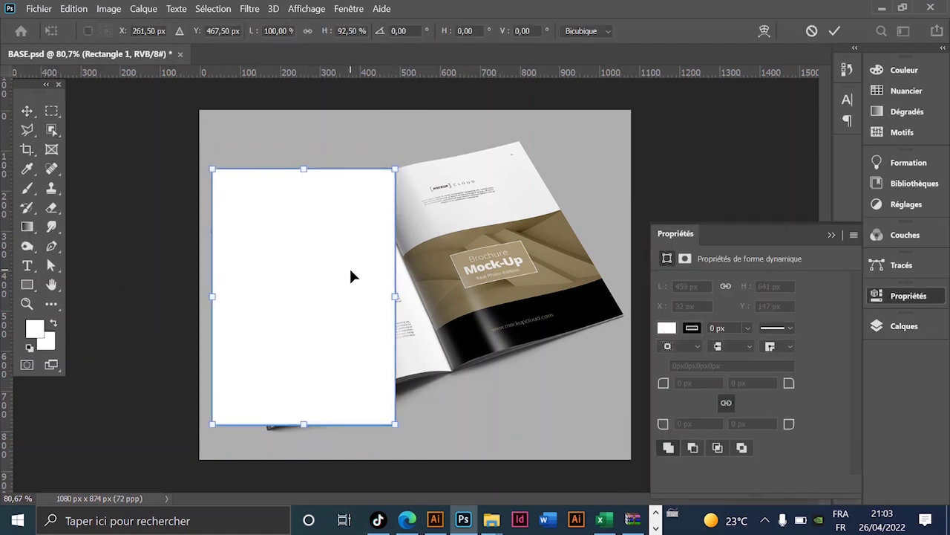
pyautogui.press('Return')
pyautogui.moveTo(260, 303); pyautogui.dragTo(445, 319)
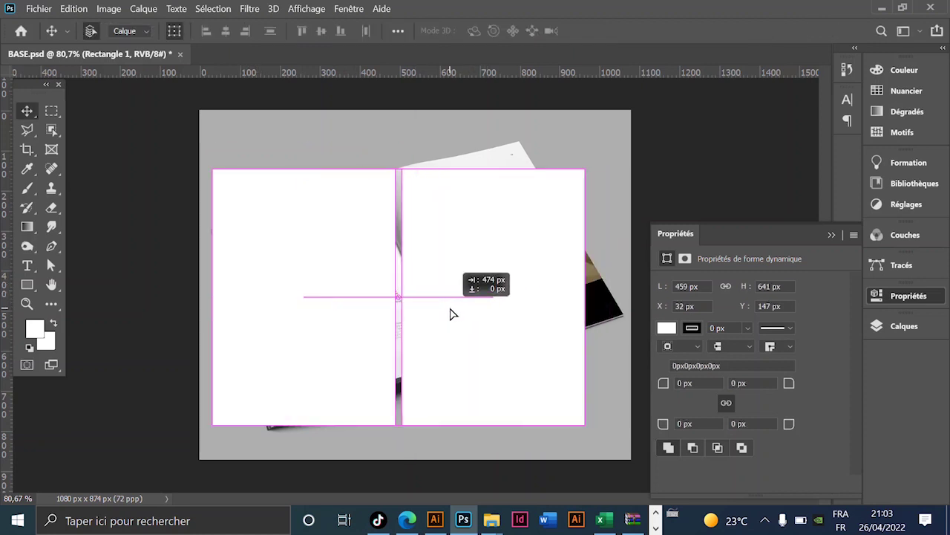
pyautogui.click(359, 336)
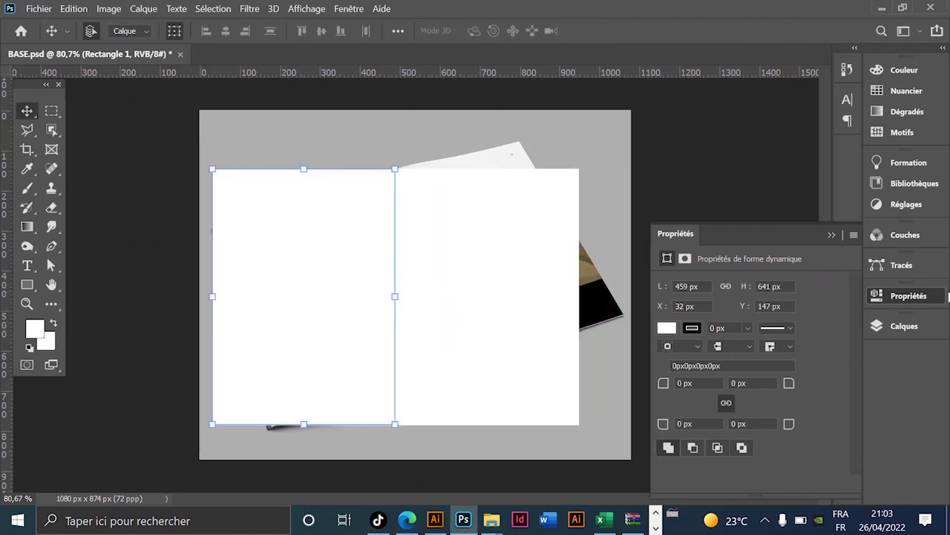
pyautogui.click(906, 326)
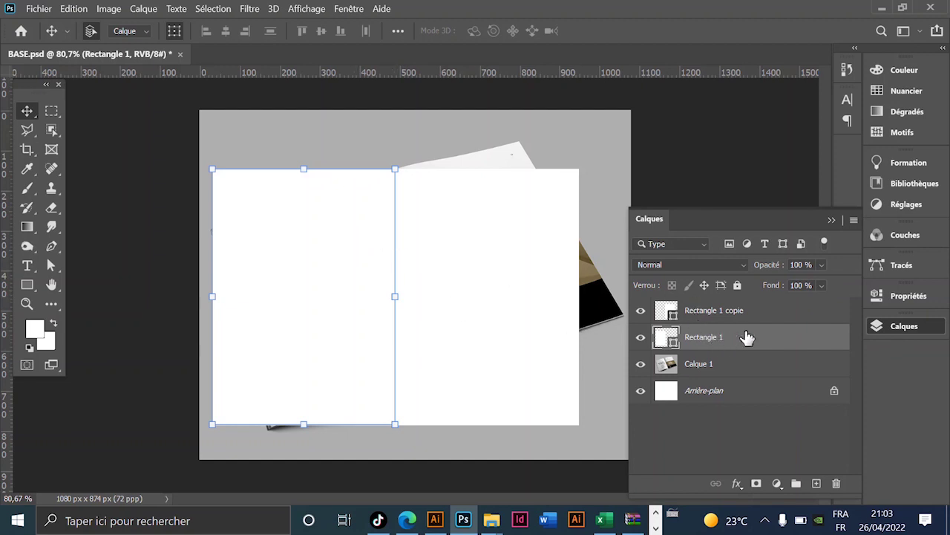
# Convert Rectangle 1 and Rectangle 1 copie into smart objects
pyautogui.rightClick(746, 337)
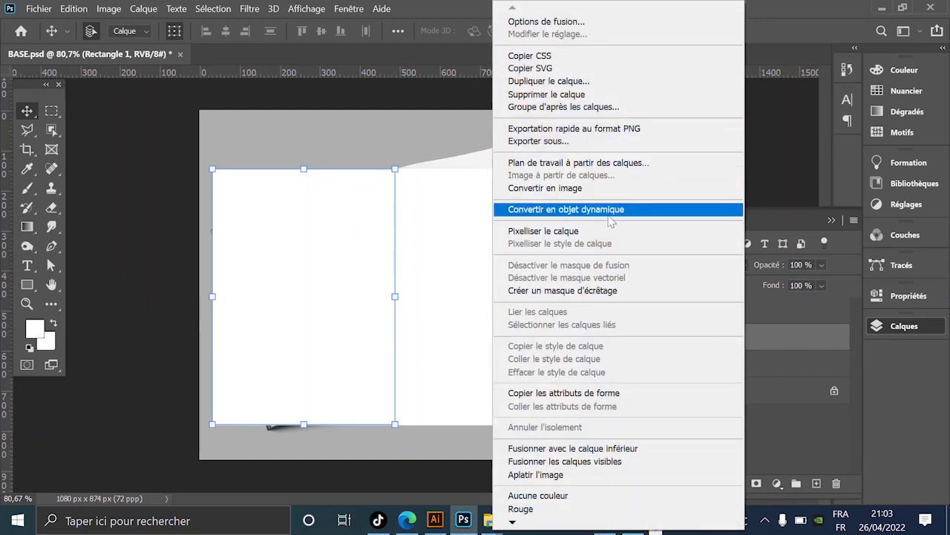
pyautogui.click(609, 211)
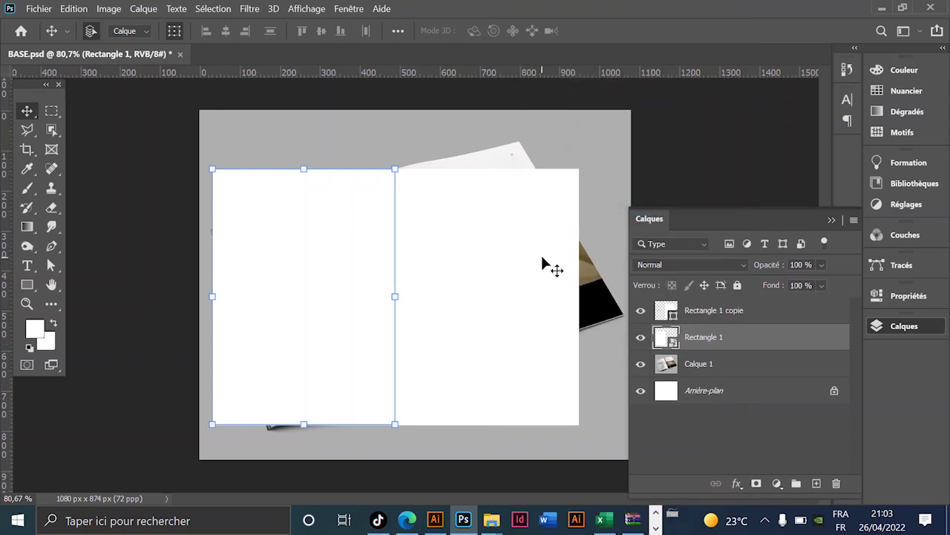
pyautogui.rightClick(768, 320)
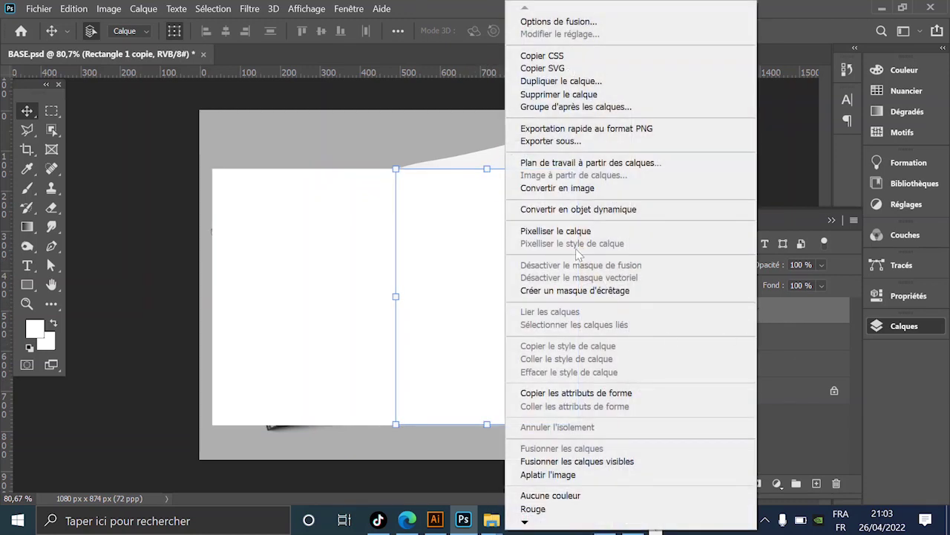
pyautogui.click(590, 209)
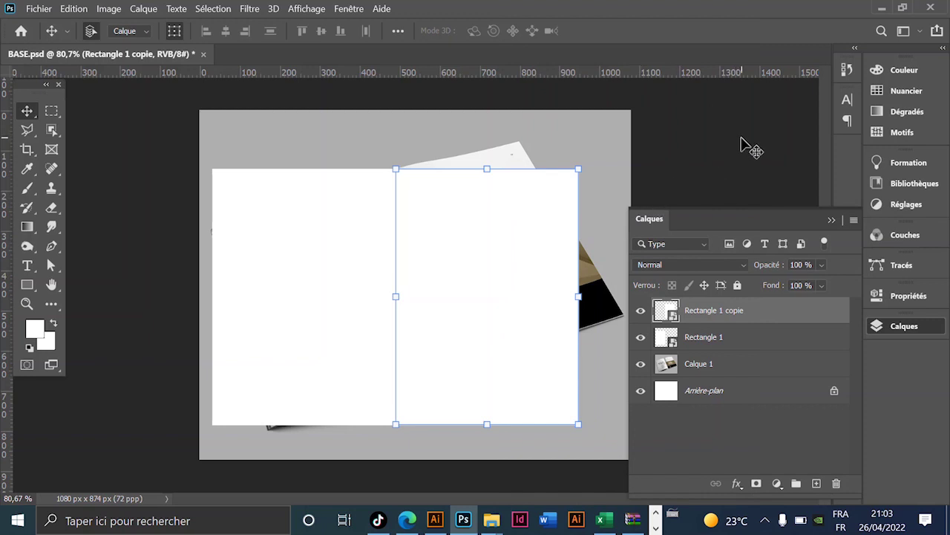
# Distort Rectangle 1 copie so its right corners meet the right page's corners
pyautogui.scroll(3, 590, 161)
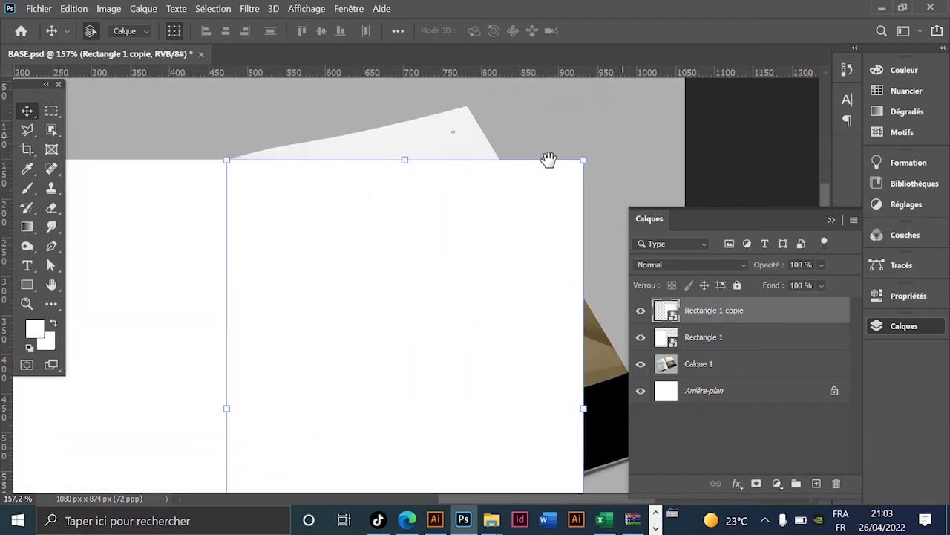
pyautogui.moveTo(475, 184); pyautogui.dragTo(357, 138)
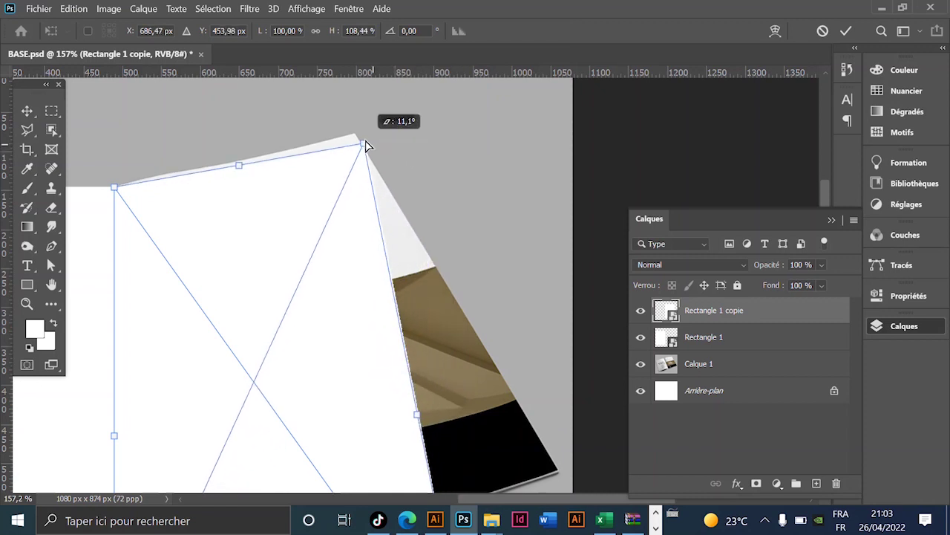
pyautogui.moveTo(418, 367); pyautogui.dragTo(394, 229)
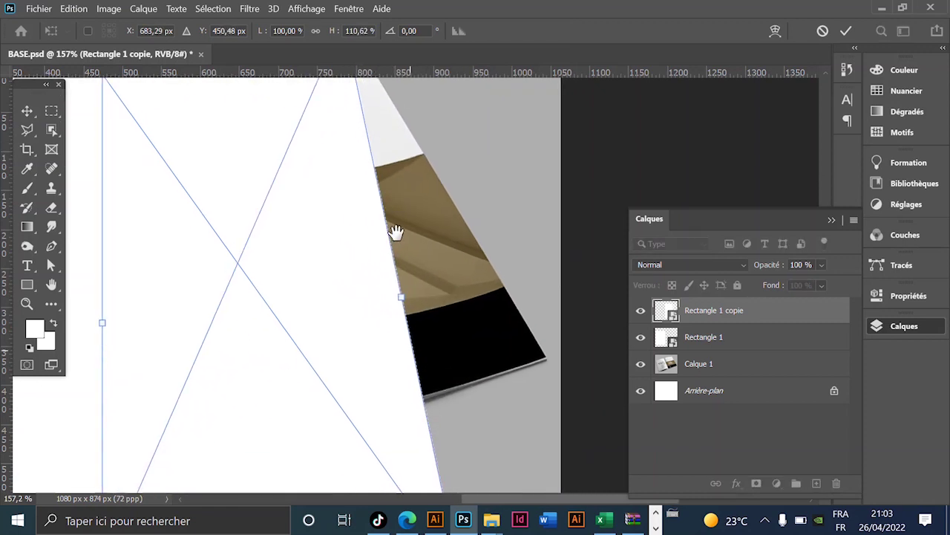
pyautogui.moveTo(515, 441); pyautogui.dragTo(497, 282)
pyautogui.moveTo(423, 435)
pyautogui.mouseDown()
pyautogui.moveTo(488, 240)
pyautogui.moveTo(509, 219)
pyautogui.mouseUp()
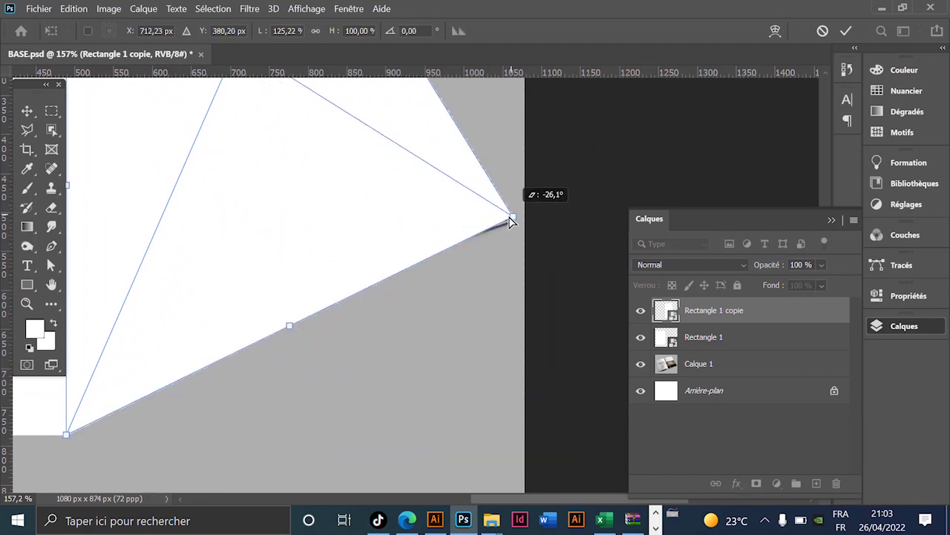
pyautogui.moveTo(246, 240)
pyautogui.mouseDown()
pyautogui.moveTo(520, 322)
pyautogui.moveTo(456, 221)
pyautogui.moveTo(473, 223)
pyautogui.mouseUp()
pyautogui.scroll(-5, 482, 274)
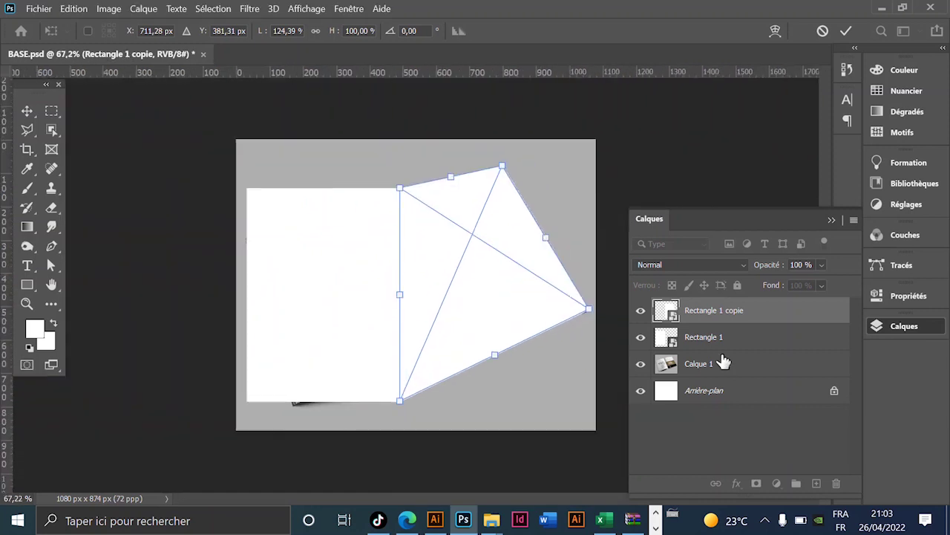
pyautogui.press('Return')
# Hide Rectangle 1 and move the copy's bottom-left corner onto the page spine
pyautogui.click(641, 337)
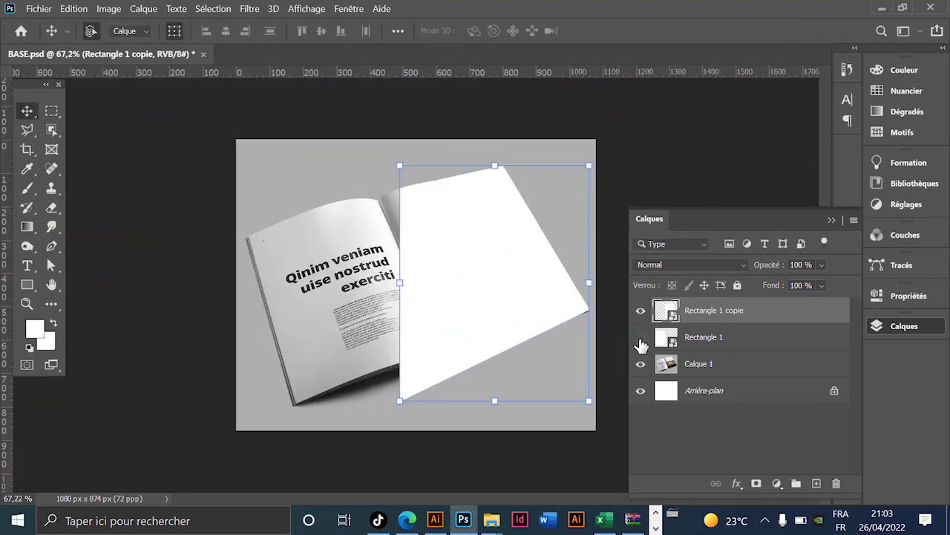
pyautogui.hotkey('ctrl', '+')
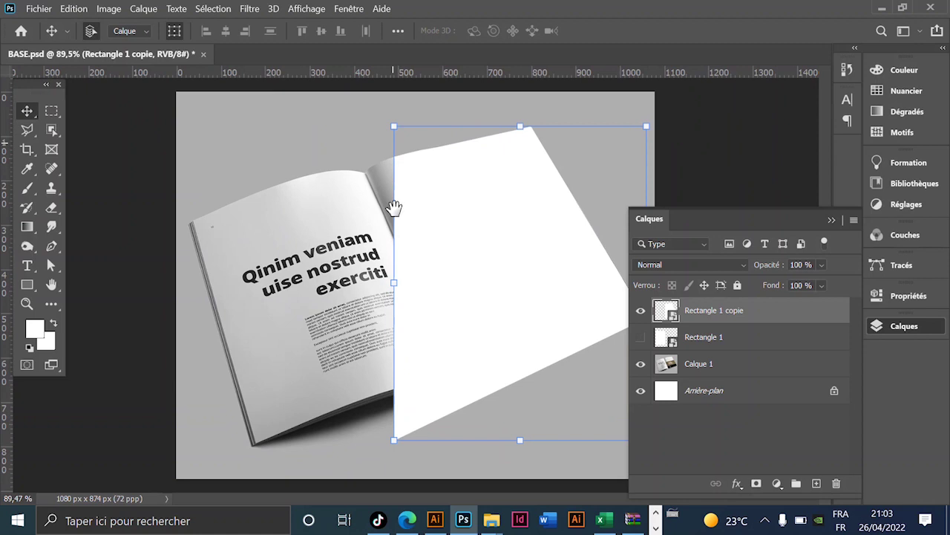
pyautogui.hotkey('ctrl', 't')
pyautogui.moveTo(378, 158)
pyautogui.mouseDown()
pyautogui.moveTo(381, 167)
pyautogui.moveTo(365, 176)
pyautogui.mouseUp()
pyautogui.hotkey('ctrl', 'z')
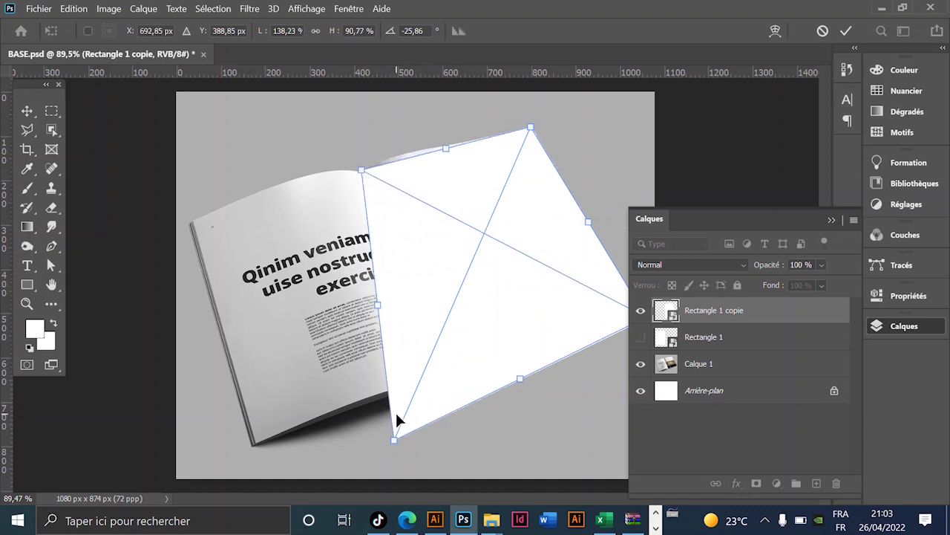
pyautogui.moveTo(393, 441)
pyautogui.mouseDown()
pyautogui.moveTo(471, 360)
pyautogui.moveTo(493, 319)
pyautogui.moveTo(456, 385)
pyautogui.mouseUp()
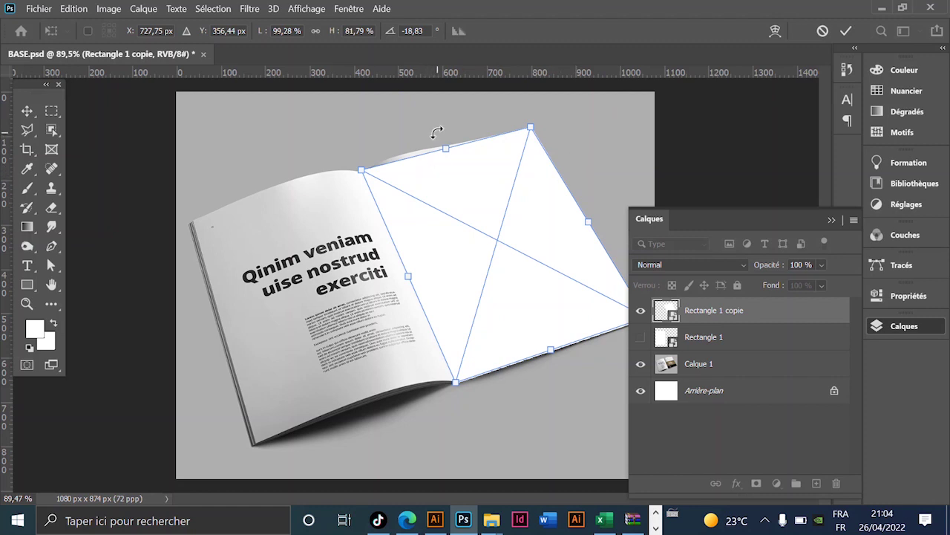
pyautogui.scroll(1, 475, 145)
pyautogui.scroll(1, 488, 149)
pyautogui.moveTo(492, 173); pyautogui.dragTo(433, 181)
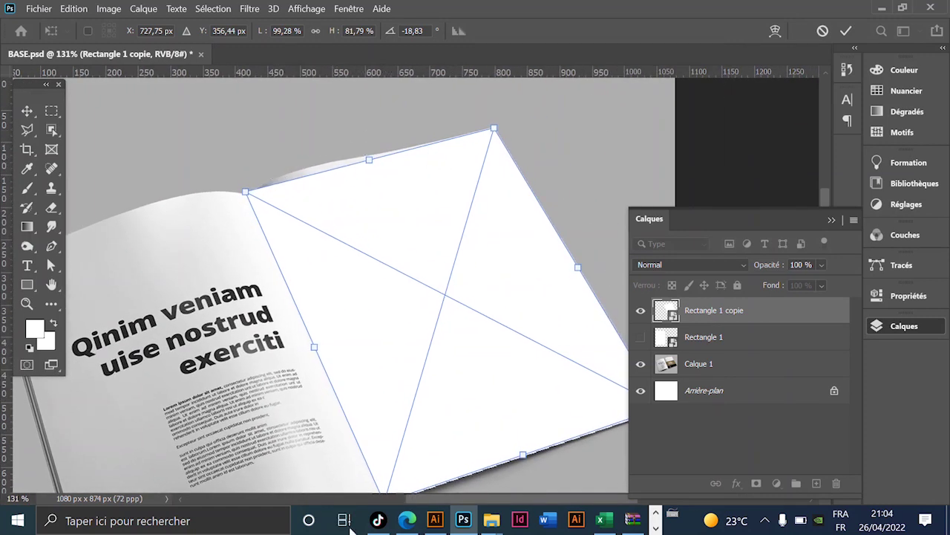
# Warp the right-page rectangle's top edge to follow the page's curve
pyautogui.click(774, 35)
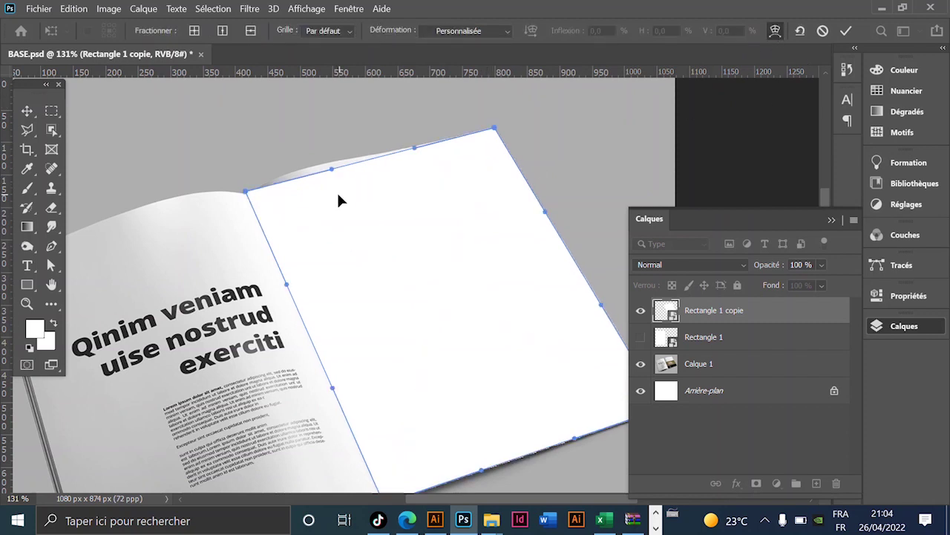
pyautogui.moveTo(333, 170); pyautogui.dragTo(333, 158)
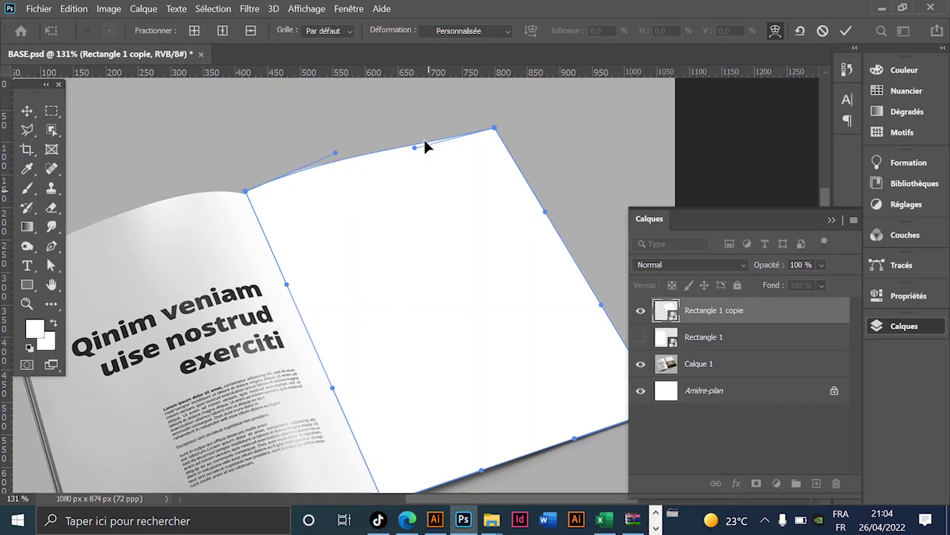
pyautogui.scroll(3, 425, 145)
pyautogui.scroll(1, 435, 144)
pyautogui.moveTo(406, 163); pyautogui.dragTo(471, 146)
pyautogui.moveTo(216, 188)
pyautogui.mouseDown()
pyautogui.moveTo(403, 183)
pyautogui.moveTo(391, 161)
pyautogui.moveTo(376, 189)
pyautogui.moveTo(319, 183)
pyautogui.mouseUp()
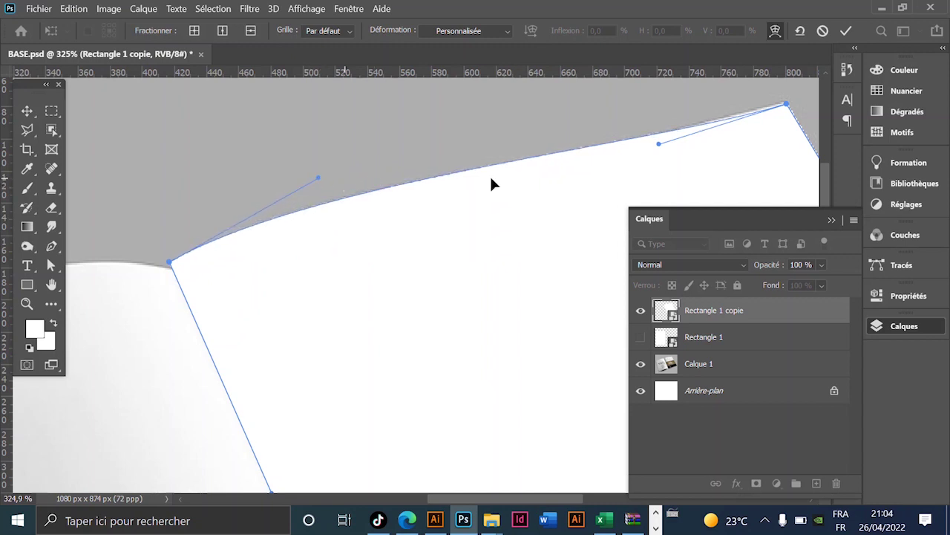
pyautogui.moveTo(659, 146)
pyautogui.mouseDown()
pyautogui.moveTo(646, 158)
pyautogui.moveTo(747, 126)
pyautogui.moveTo(747, 141)
pyautogui.moveTo(703, 151)
pyautogui.moveTo(579, 163)
pyautogui.moveTo(570, 183)
pyautogui.moveTo(554, 169)
pyautogui.mouseUp()
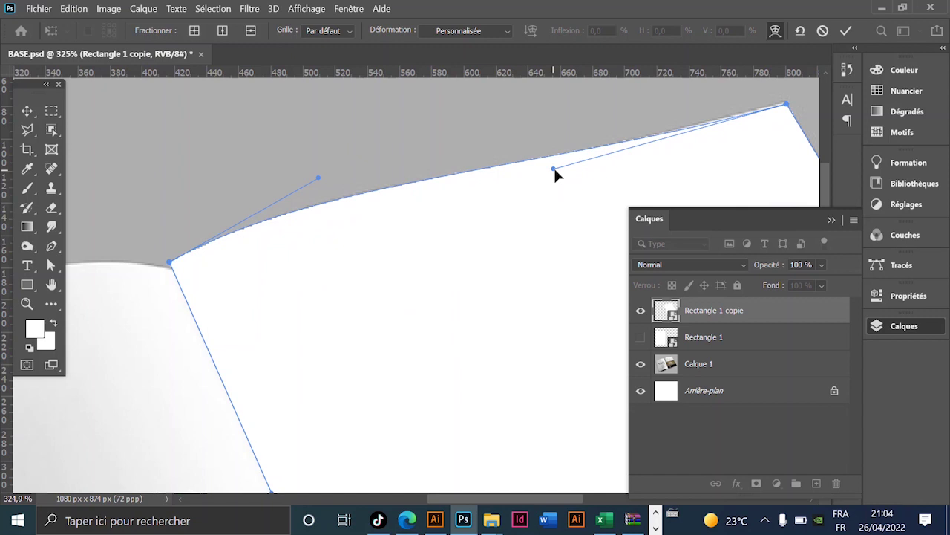
# Bend the rectangle's lower edge up to the page bottom and commit the warp
pyautogui.scroll(-5, 381, 201)
pyautogui.scroll(-3, 426, 272)
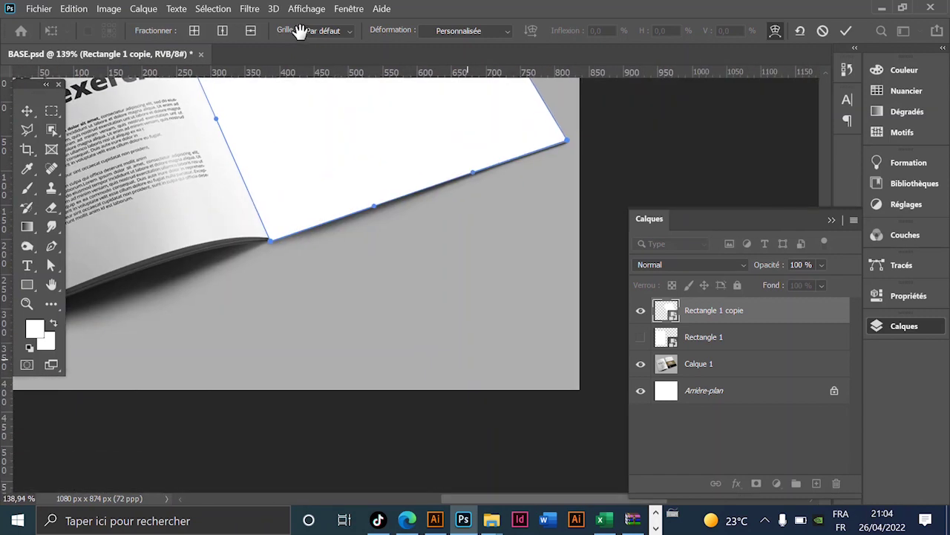
pyautogui.scroll(1, 295, 254)
pyautogui.scroll(2, 361, 297)
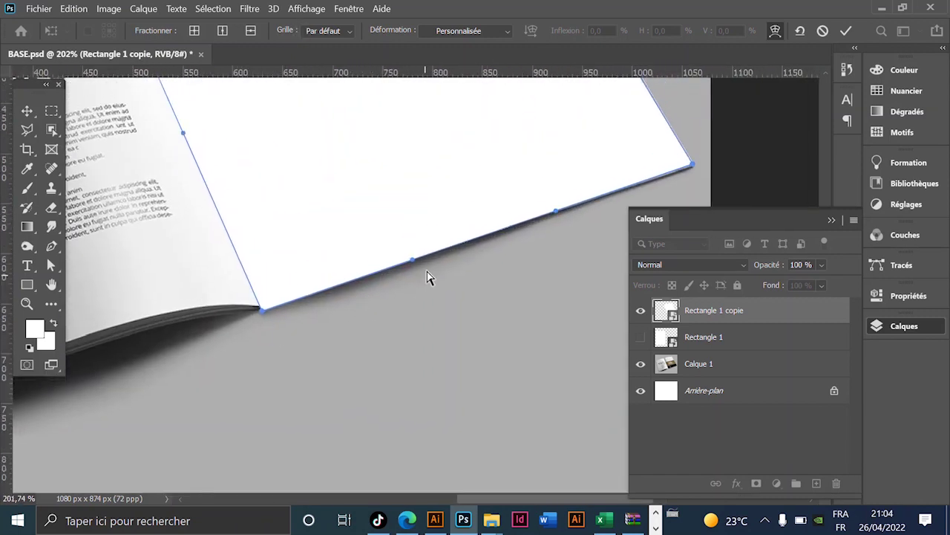
pyautogui.moveTo(411, 265)
pyautogui.mouseDown()
pyautogui.moveTo(405, 205)
pyautogui.moveTo(418, 206)
pyautogui.moveTo(381, 239)
pyautogui.mouseUp()
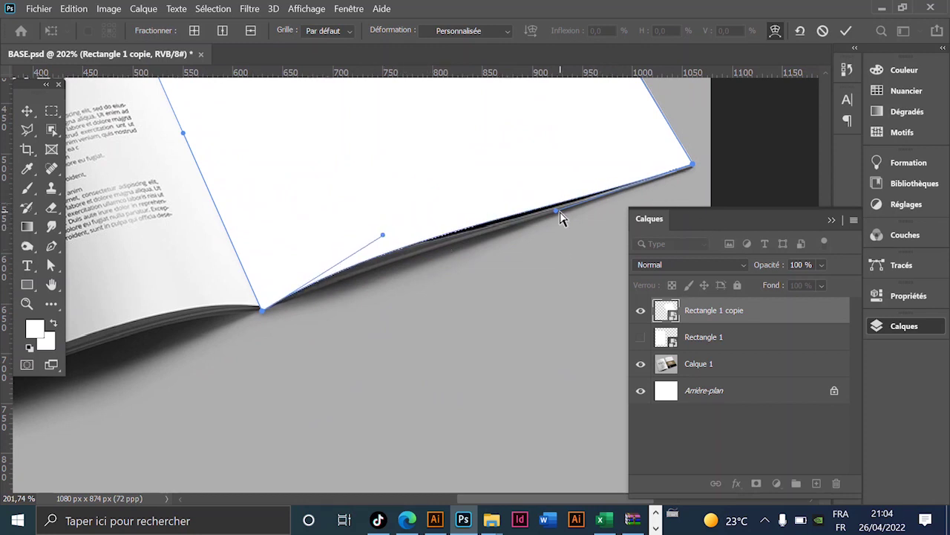
pyautogui.moveTo(562, 214); pyautogui.dragTo(546, 226)
pyautogui.scroll(-2, 500, 218)
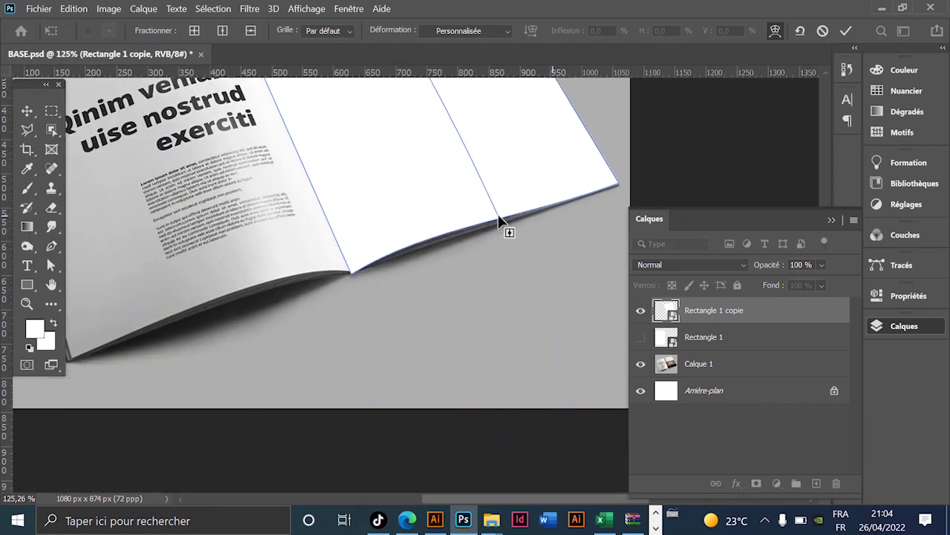
pyautogui.scroll(-1, 500, 218)
pyautogui.press('Return')
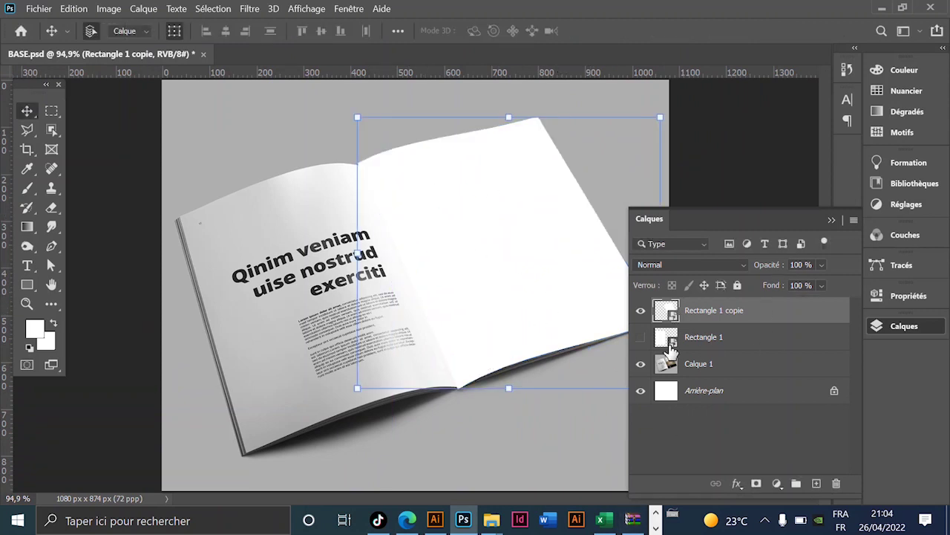
# Hide Rectangle 1 copie, then show Rectangle 1 and put it in Free Transform
pyautogui.click(640, 311)
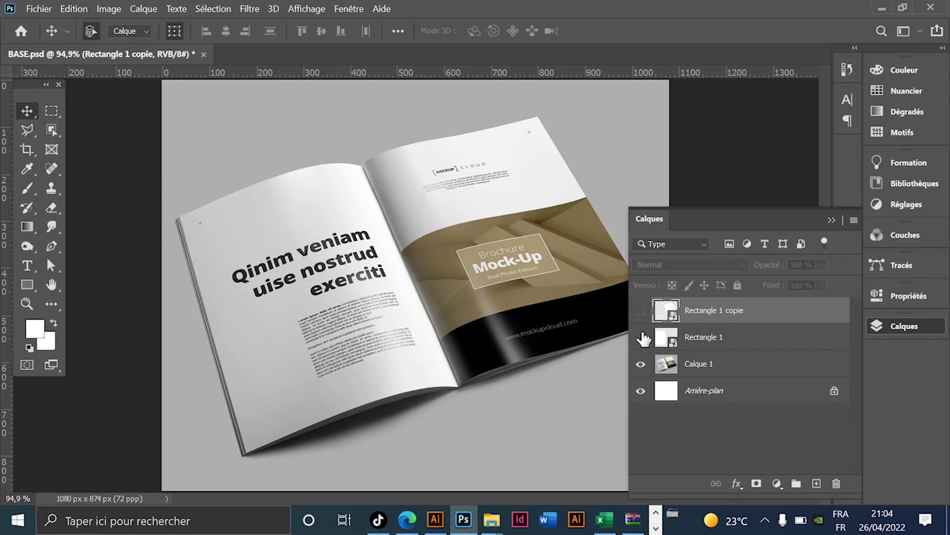
pyautogui.click(641, 337)
pyautogui.click(343, 236)
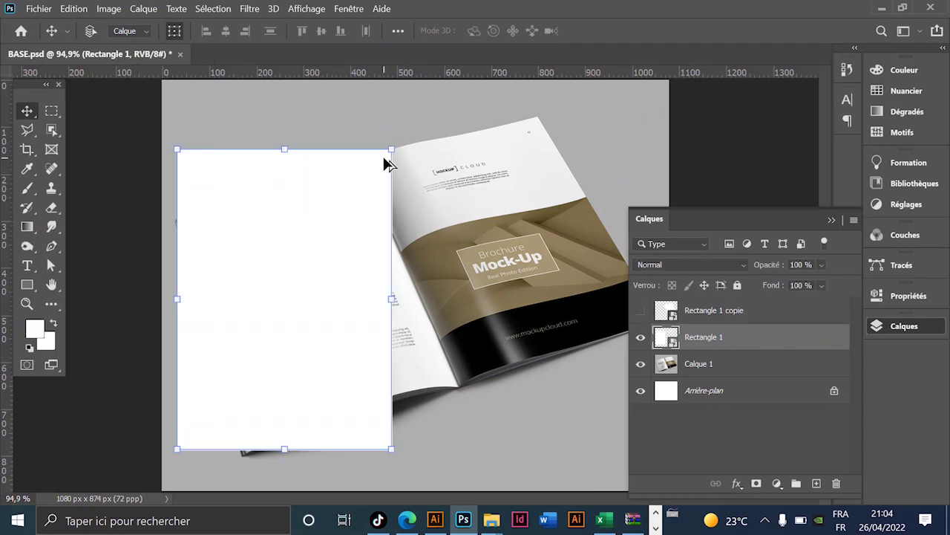
pyautogui.scroll(3, 388, 164)
pyautogui.scroll(2, 395, 159)
pyautogui.hotkey('ctrl', 't')
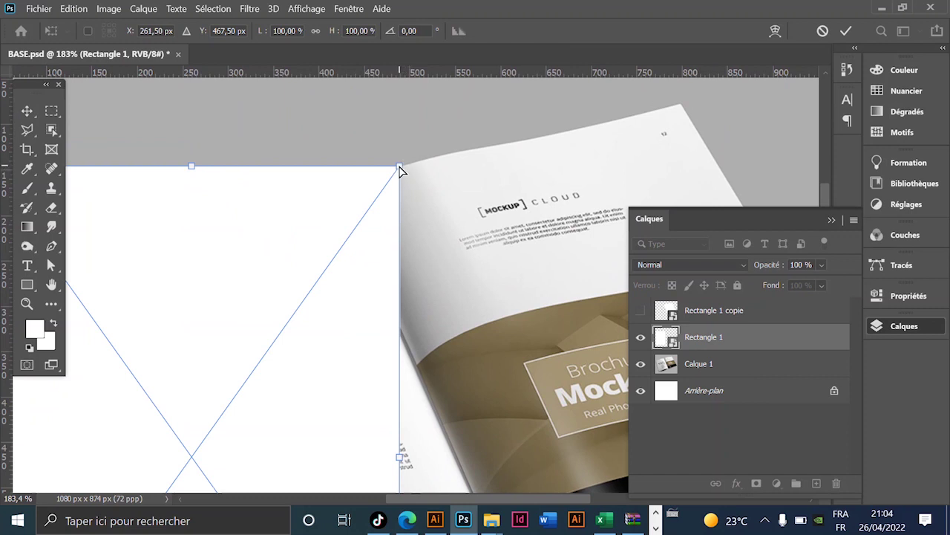
# Fit Rectangle 1's right corners onto the top and bottom of the spine
pyautogui.moveTo(399, 166); pyautogui.dragTo(343, 200)
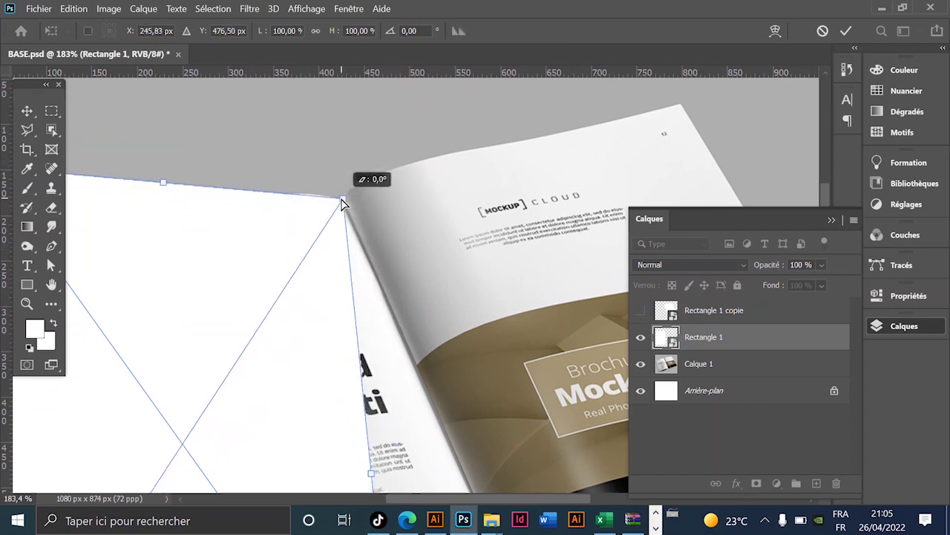
pyautogui.scroll(-3, 367, 198)
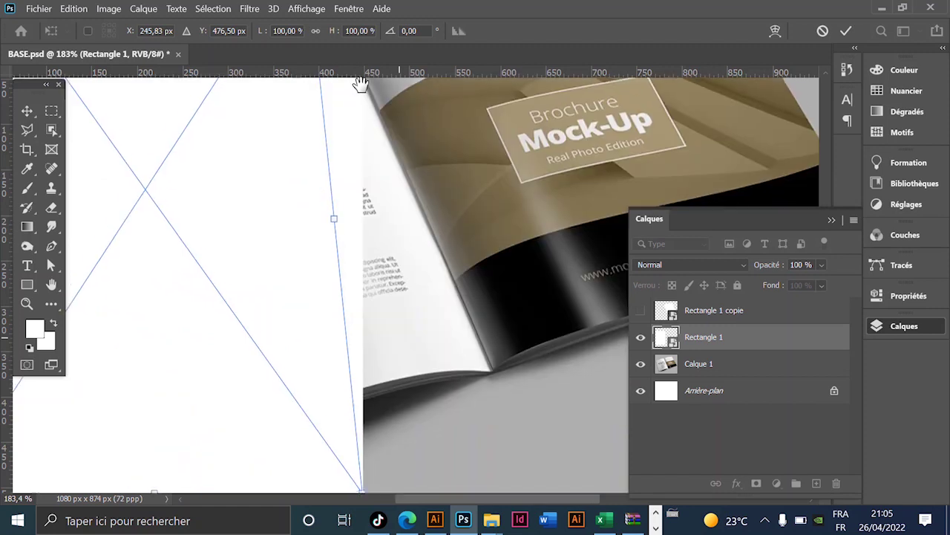
pyautogui.scroll(-3, 375, 314)
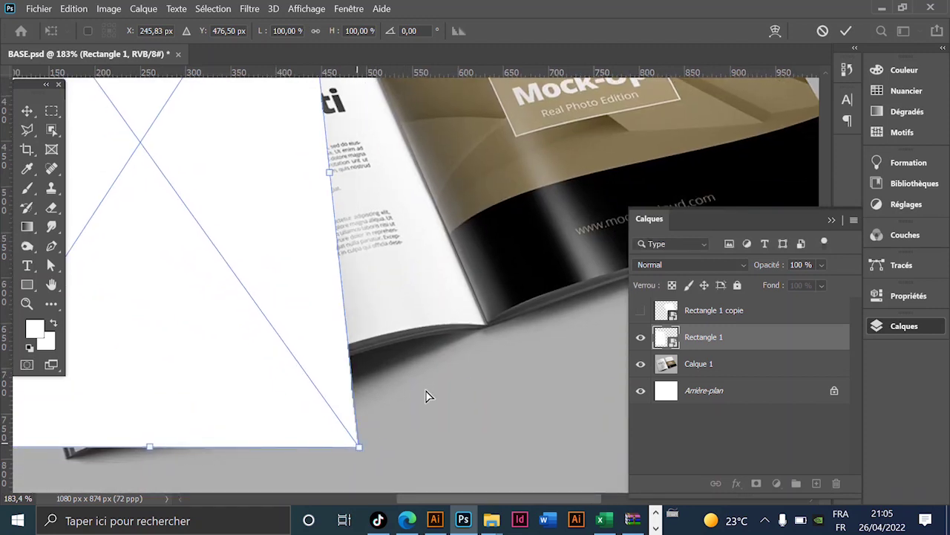
pyautogui.moveTo(427, 394); pyautogui.dragTo(484, 327)
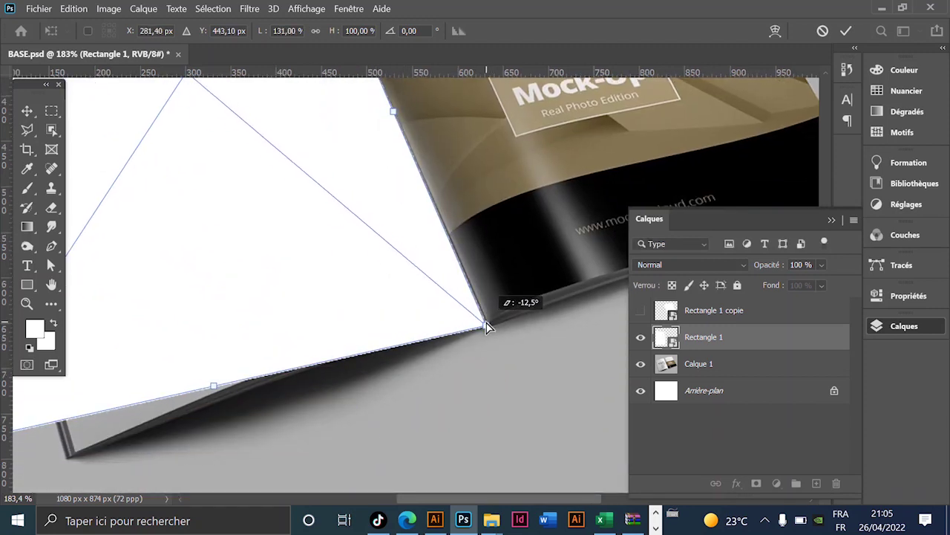
pyautogui.scroll(2, 484, 326)
pyautogui.scroll(2, 483, 328)
pyautogui.scroll(2, 481, 328)
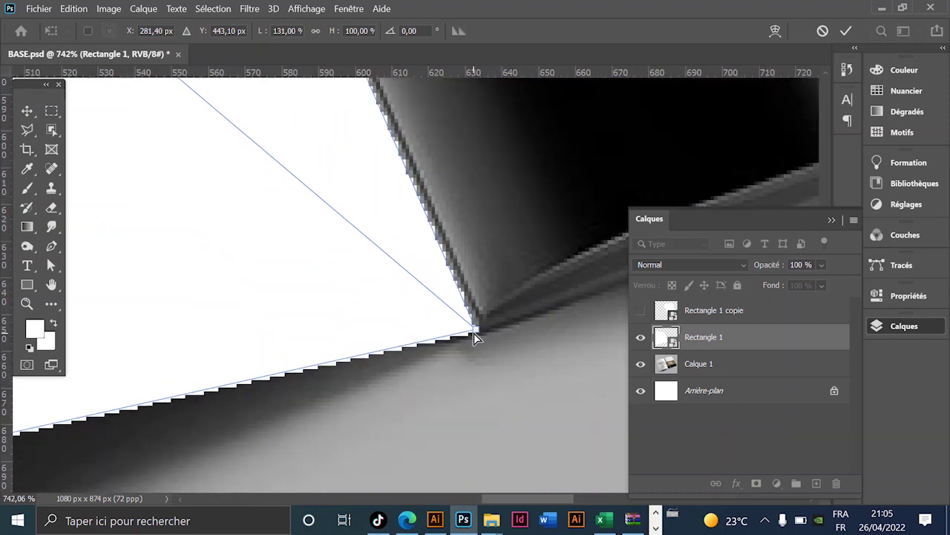
pyautogui.moveTo(483, 330); pyautogui.dragTo(479, 335)
pyautogui.scroll(-5, 478, 335)
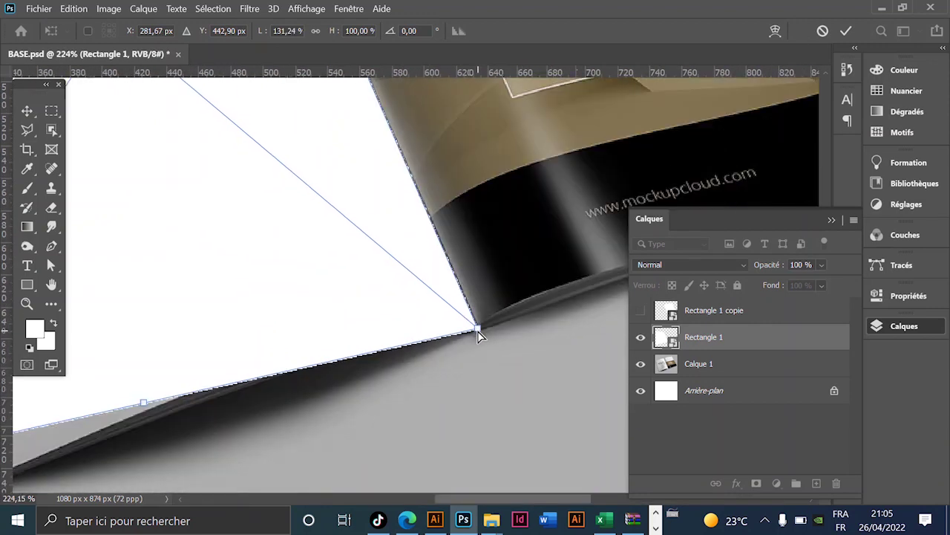
# Move Rectangle 1's left corners onto the left page's outer corners
pyautogui.moveTo(267, 346); pyautogui.dragTo(597, 272)
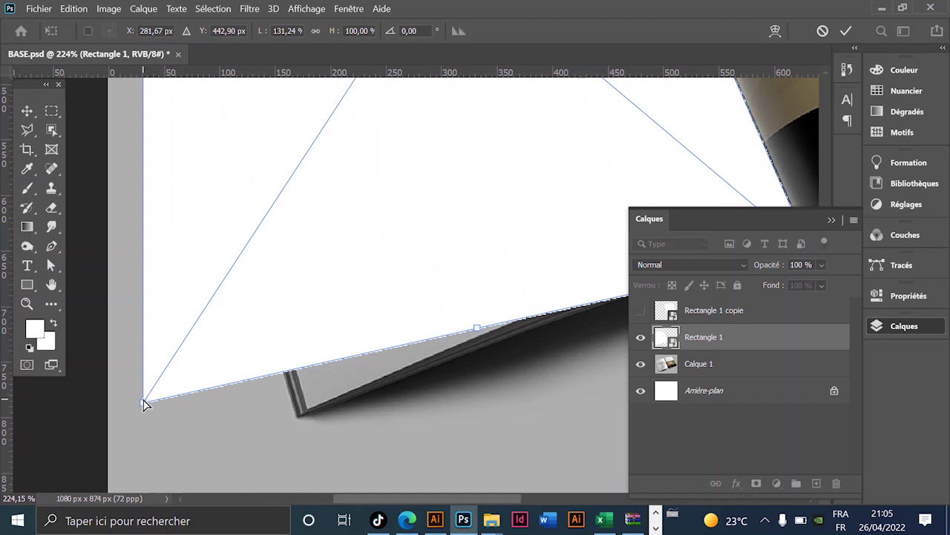
pyautogui.moveTo(145, 403)
pyautogui.mouseDown()
pyautogui.moveTo(307, 408)
pyautogui.moveTo(377, 467)
pyautogui.mouseUp()
pyautogui.moveTo(289, 106); pyautogui.dragTo(366, 279)
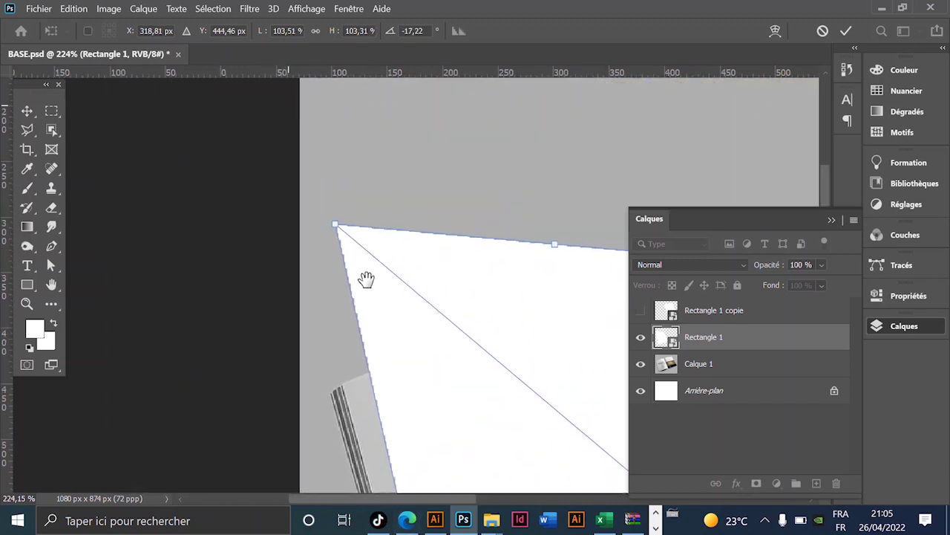
pyautogui.moveTo(335, 224)
pyautogui.mouseDown()
pyautogui.moveTo(343, 390)
pyautogui.moveTo(97, 198)
pyautogui.moveTo(275, 155)
pyautogui.mouseUp()
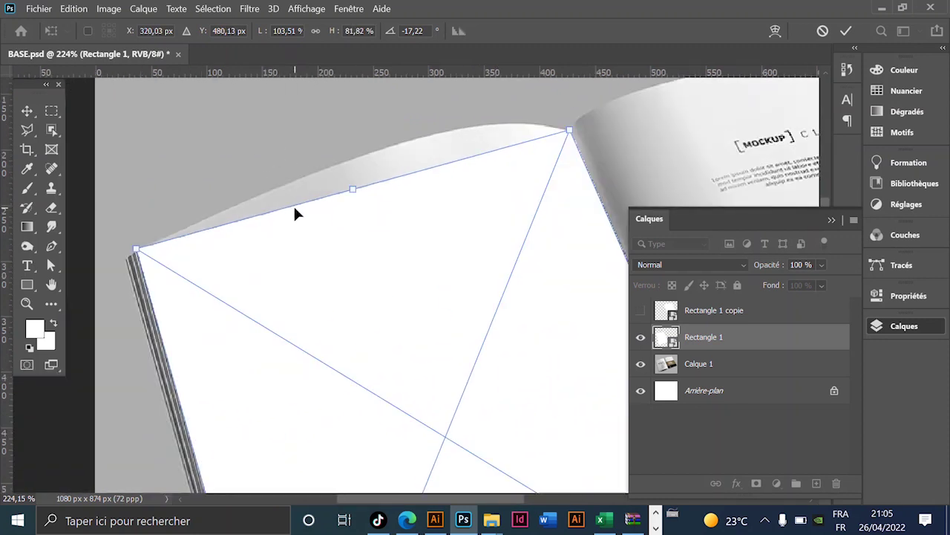
pyautogui.moveTo(409, 403); pyautogui.dragTo(295, 4)
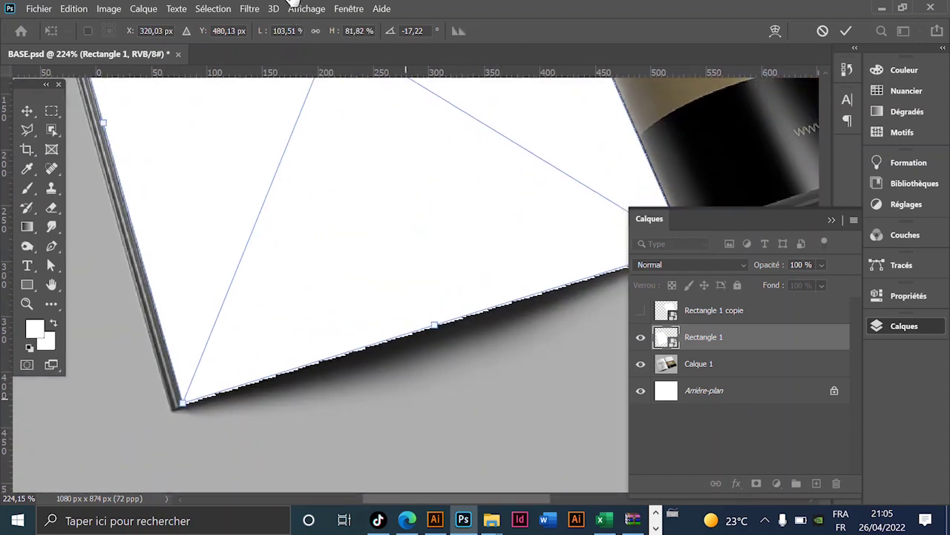
pyautogui.moveTo(587, 369)
pyautogui.mouseDown()
pyautogui.moveTo(465, 257)
pyautogui.moveTo(515, 426)
pyautogui.moveTo(496, 359)
pyautogui.mouseUp()
# Warp Rectangle 1's top edge to follow the raised left page
pyautogui.click(776, 30)
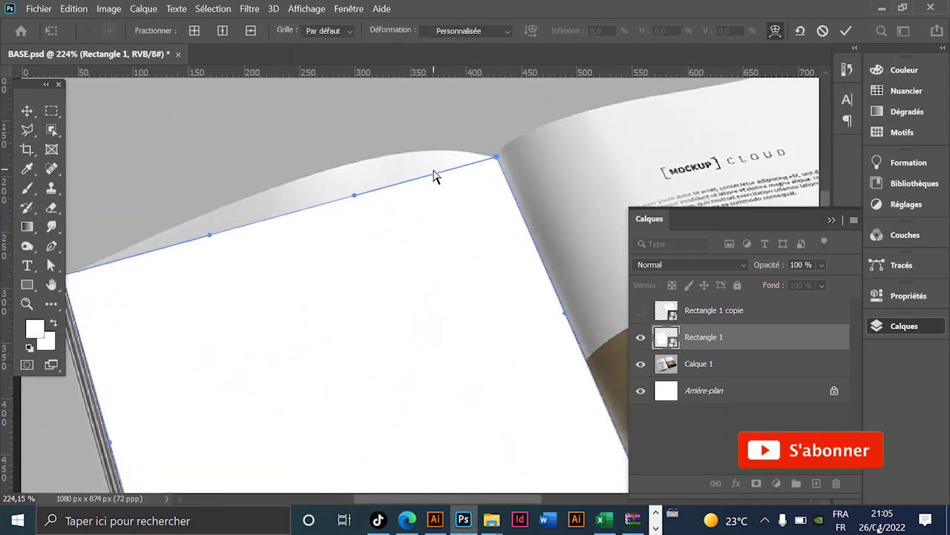
pyautogui.moveTo(348, 175); pyautogui.dragTo(355, 120)
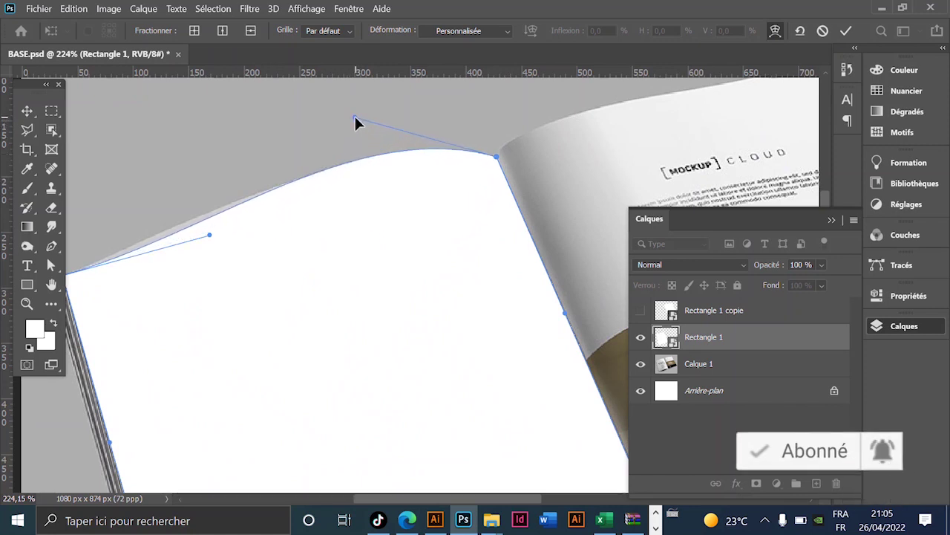
pyautogui.moveTo(208, 233); pyautogui.dragTo(200, 232)
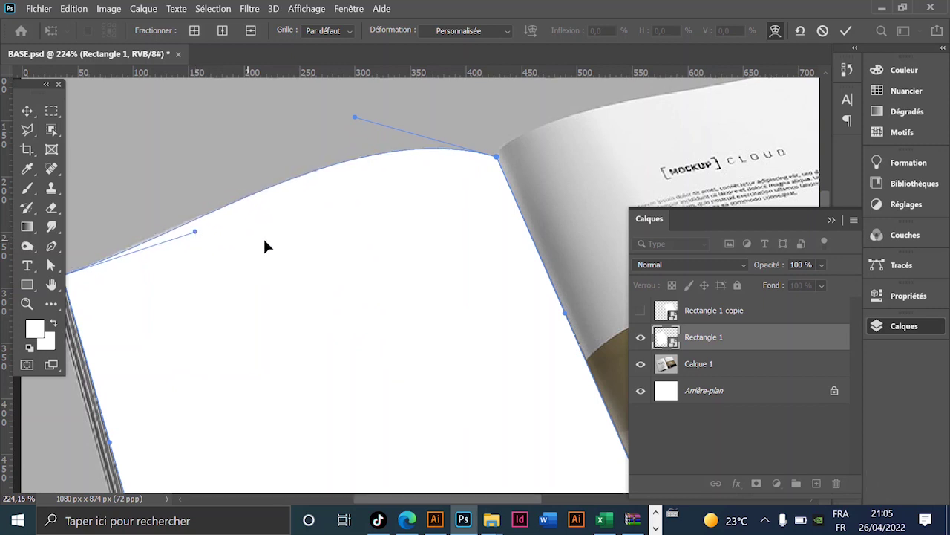
pyautogui.scroll(-3, 303, 232)
pyautogui.scroll(-5, 303, 232)
pyautogui.scroll(4, 393, 376)
# Curve the rectangle's bottom edge up toward the spine and commit the warp
pyautogui.moveTo(393, 375); pyautogui.dragTo(371, 113)
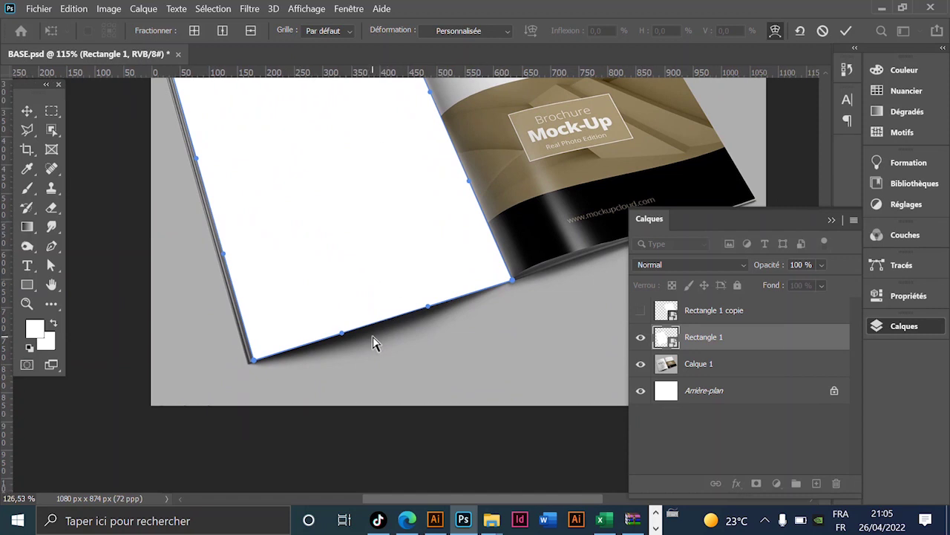
pyautogui.moveTo(331, 333); pyautogui.dragTo(428, 263)
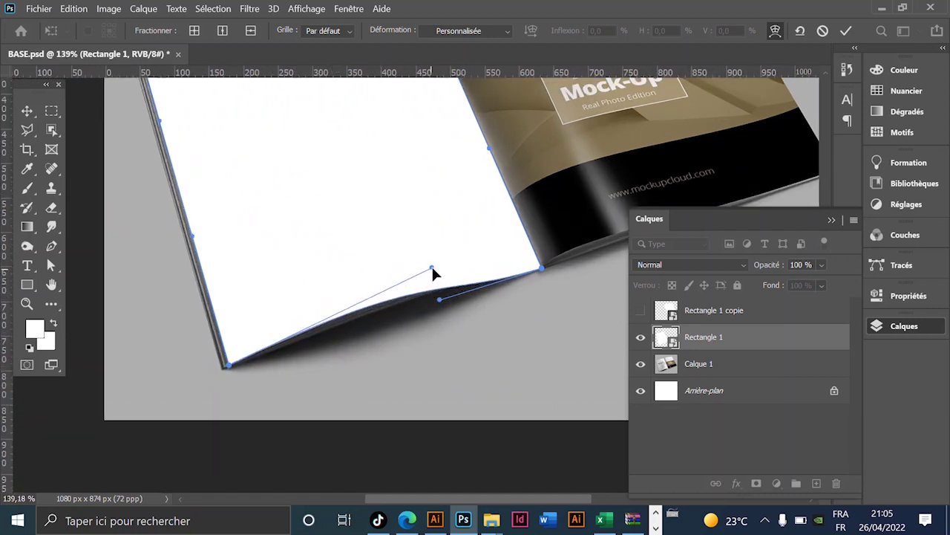
pyautogui.moveTo(440, 299); pyautogui.dragTo(461, 265)
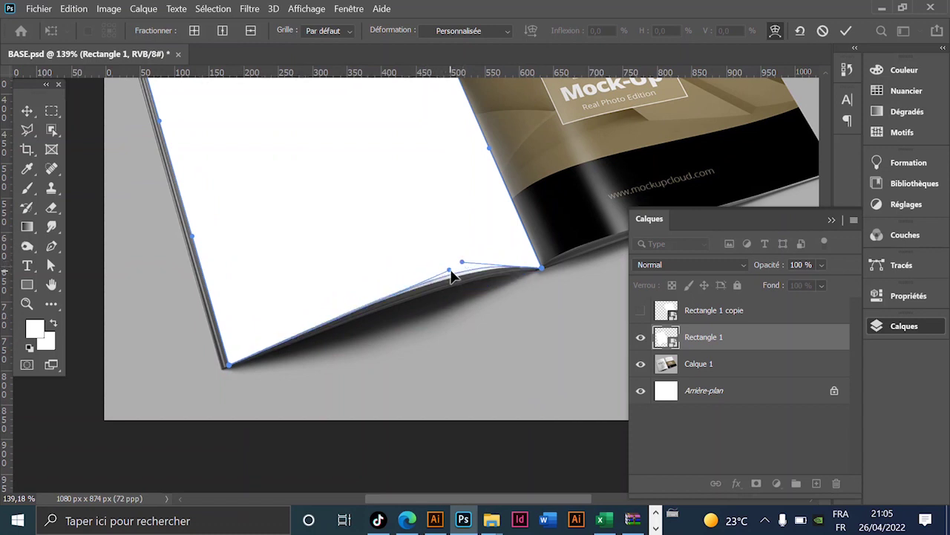
pyautogui.scroll(2, 491, 280)
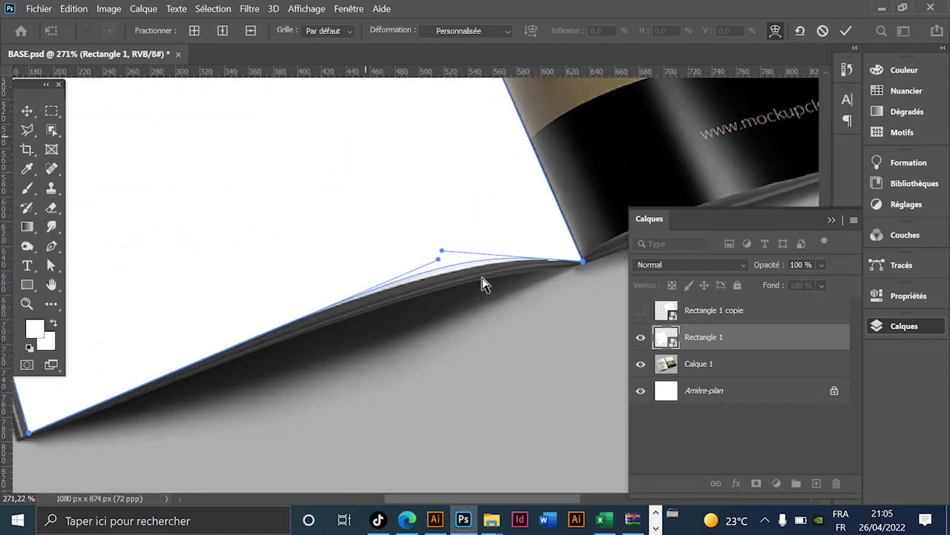
pyautogui.scroll(1, 475, 274)
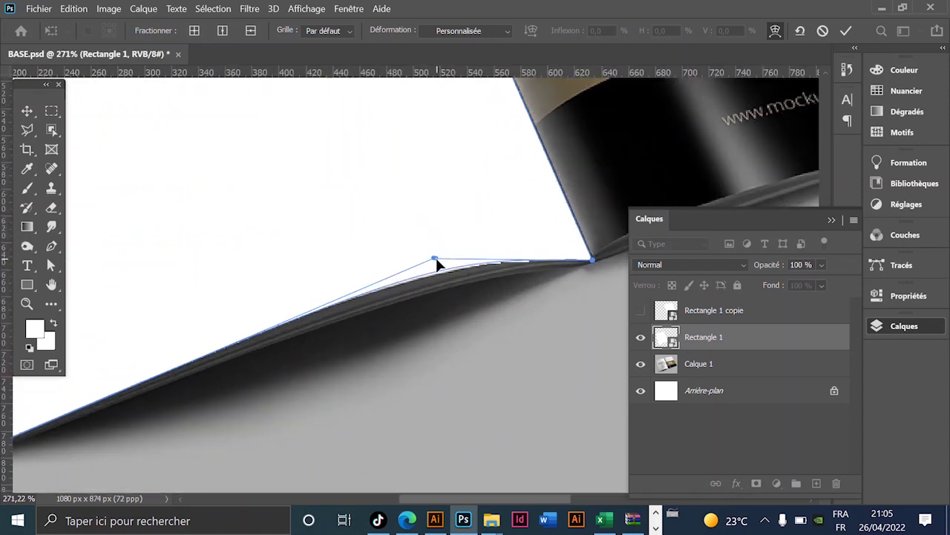
pyautogui.moveTo(442, 250); pyautogui.dragTo(446, 257)
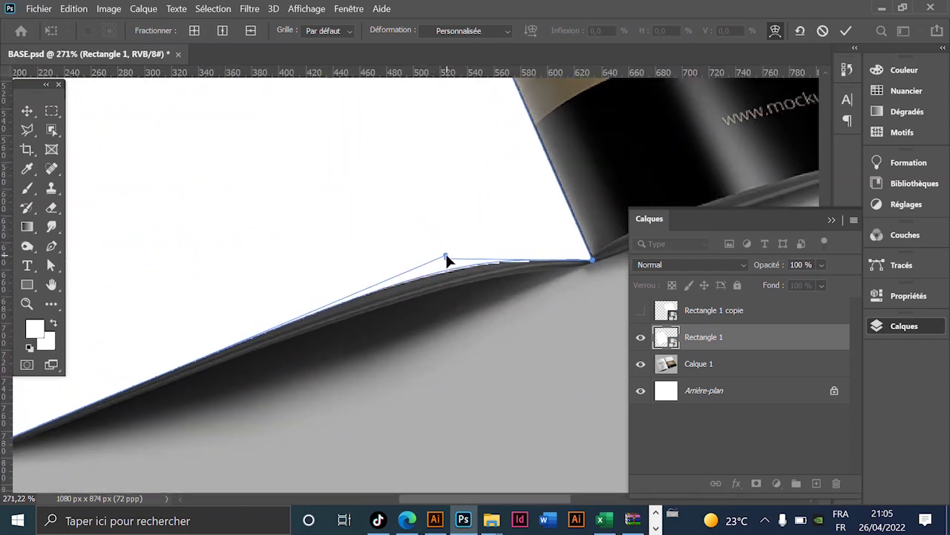
pyautogui.scroll(-2, 403, 263)
pyautogui.scroll(-1, 404, 256)
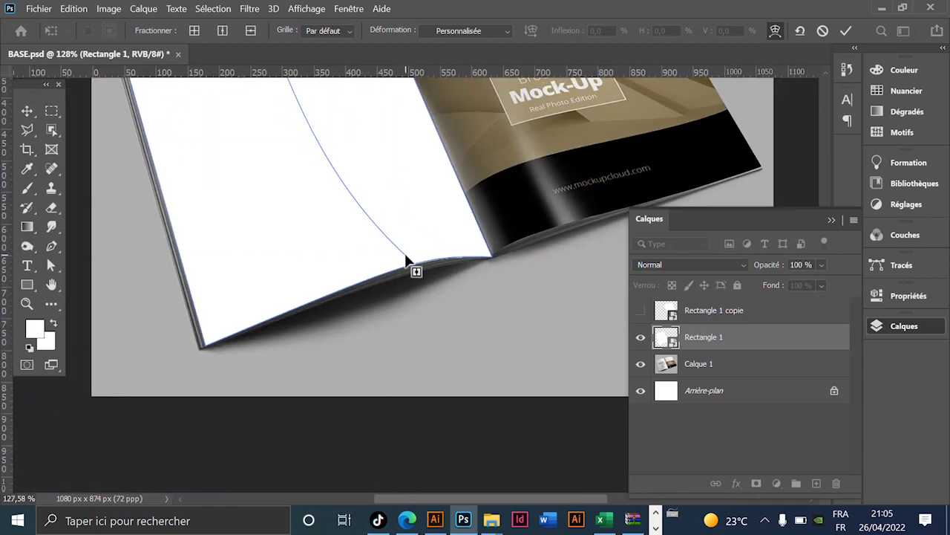
pyautogui.scroll(-1, 416, 267)
pyautogui.press('Return')
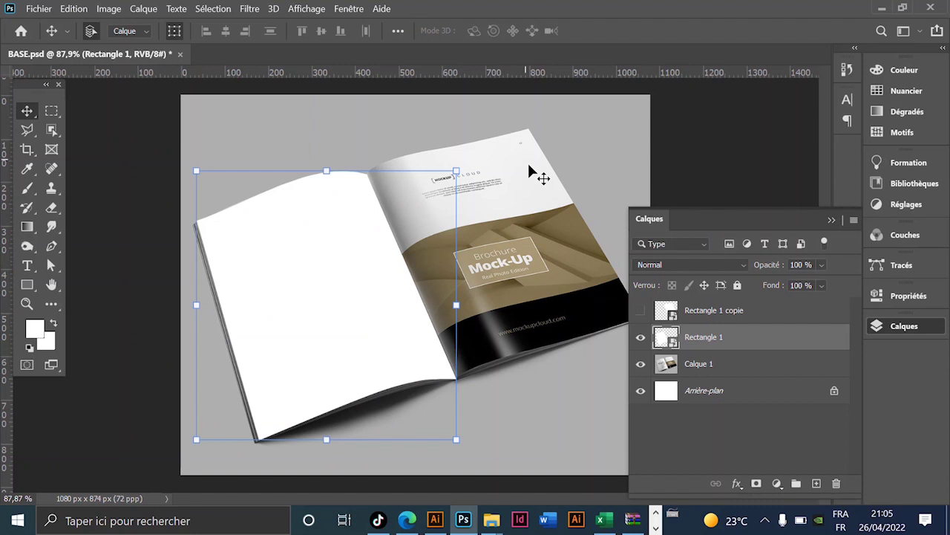
# Make Rectangle 1 copie visible again and select its layer
pyautogui.click(640, 310)
pyautogui.click(496, 277)
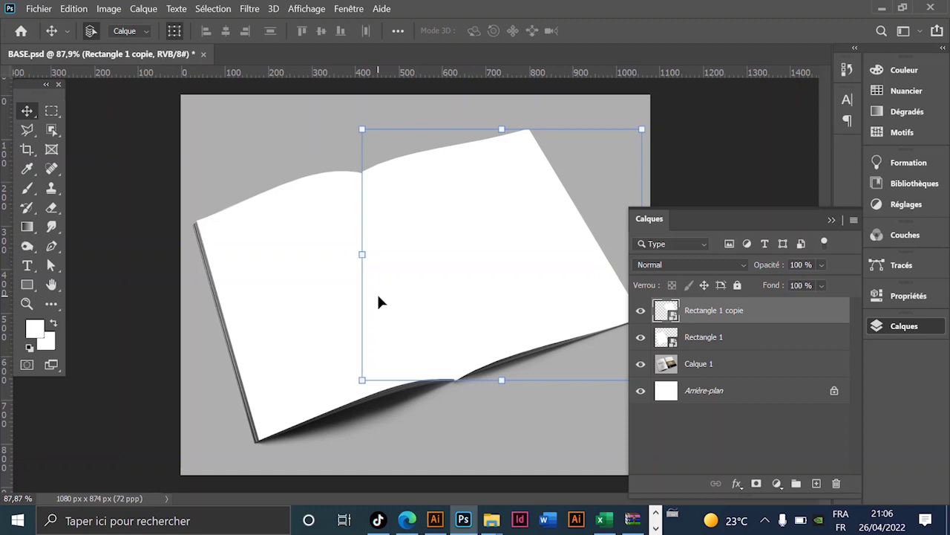
# Open Rectangle 1 copie's smart-object contents, then open Rapport 2020 (1).pdf
pyautogui.doubleClick(668, 312)
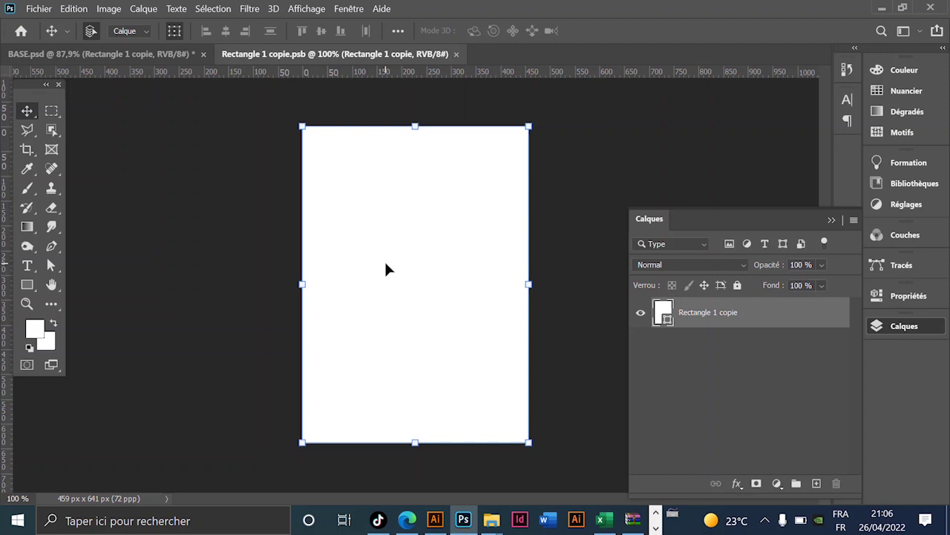
pyautogui.click(38, 9)
pyautogui.click(45, 36)
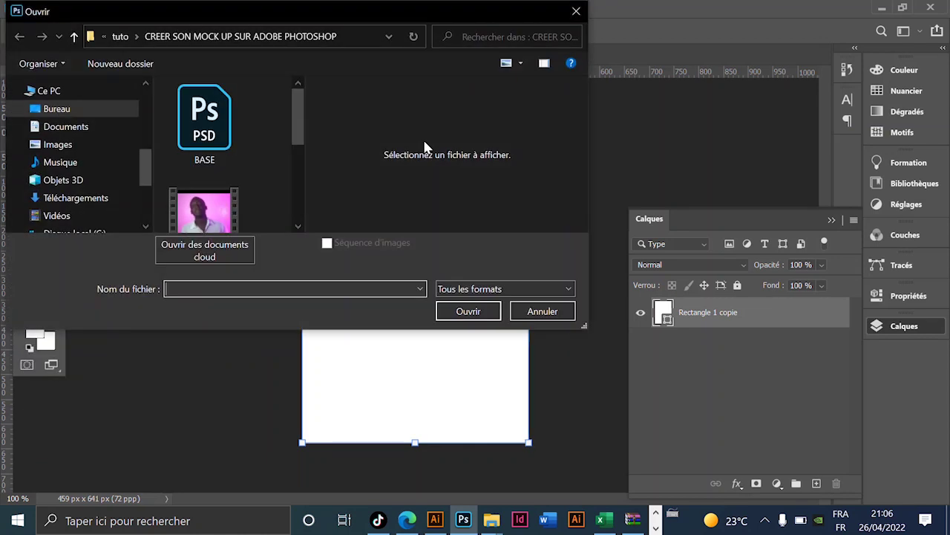
pyautogui.scroll(-2, 138, 161)
pyautogui.scroll(-2, 231, 152)
pyautogui.scroll(-2, 239, 159)
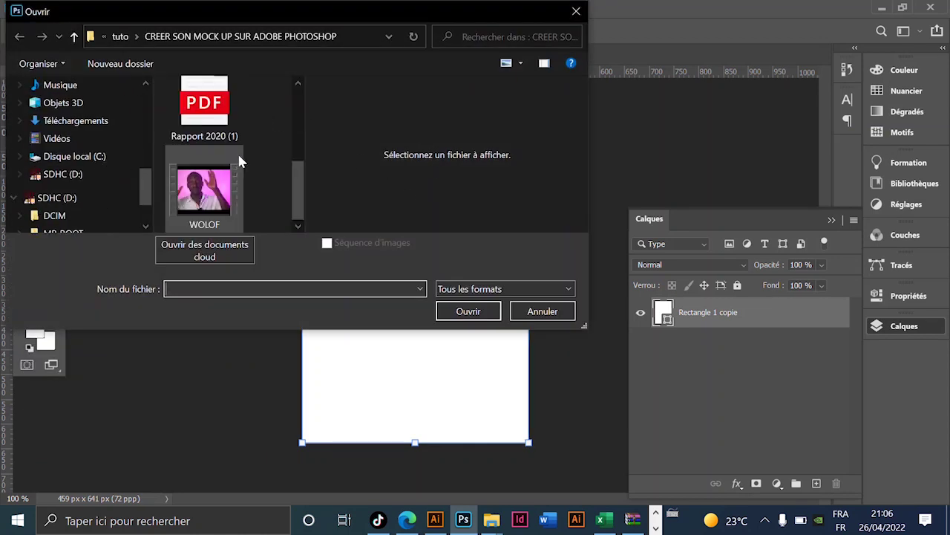
pyautogui.click(236, 152)
pyautogui.click(464, 312)
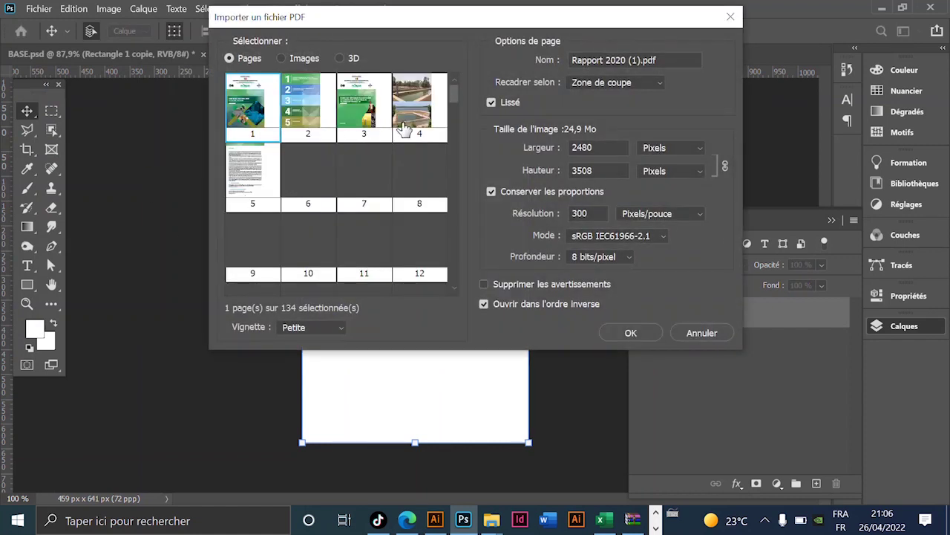
# Import page 5 of the PDF and flatten it to a single layer
pyautogui.click(253, 173)
pyautogui.click(627, 333)
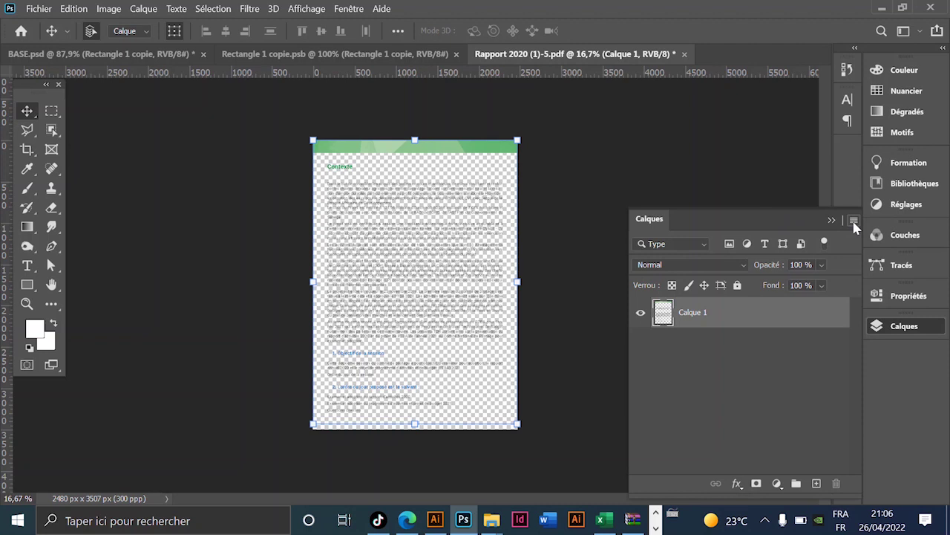
pyautogui.click(853, 221)
pyautogui.click(698, 433)
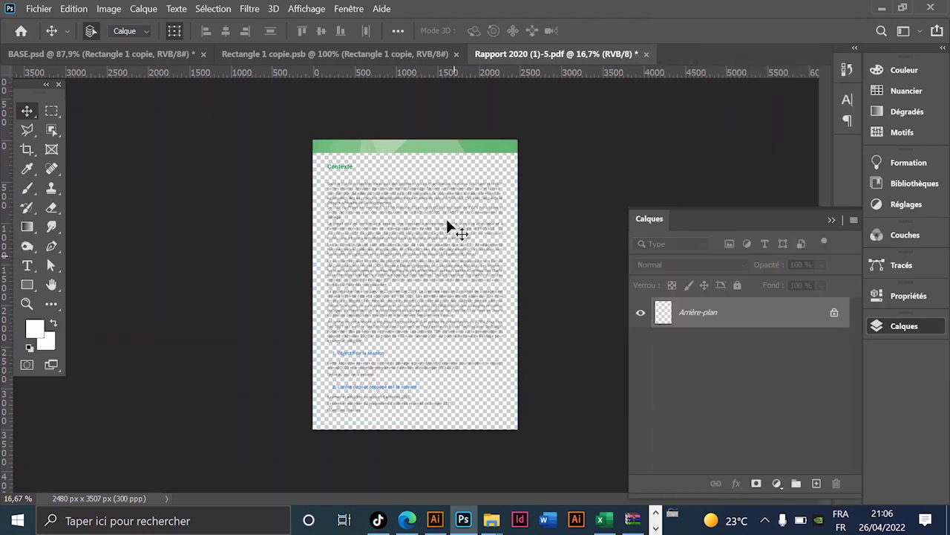
# Drag the report's text page into the Rectangle 1 copie document
pyautogui.moveTo(430, 155)
pyautogui.mouseDown()
pyautogui.moveTo(364, 57)
pyautogui.moveTo(398, 191)
pyautogui.mouseUp()
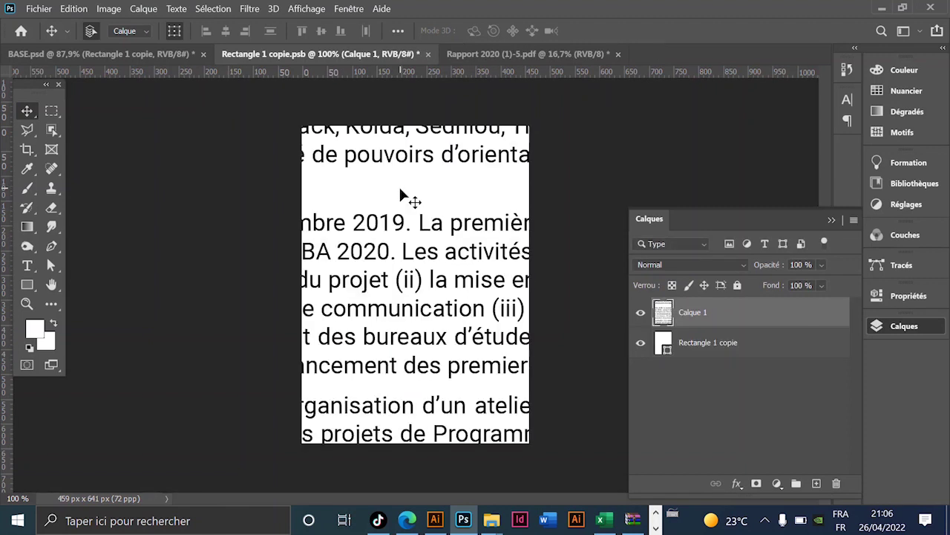
pyautogui.scroll(-3, 400, 193)
pyautogui.scroll(-3, 446, 190)
pyautogui.scroll(-3, 483, 188)
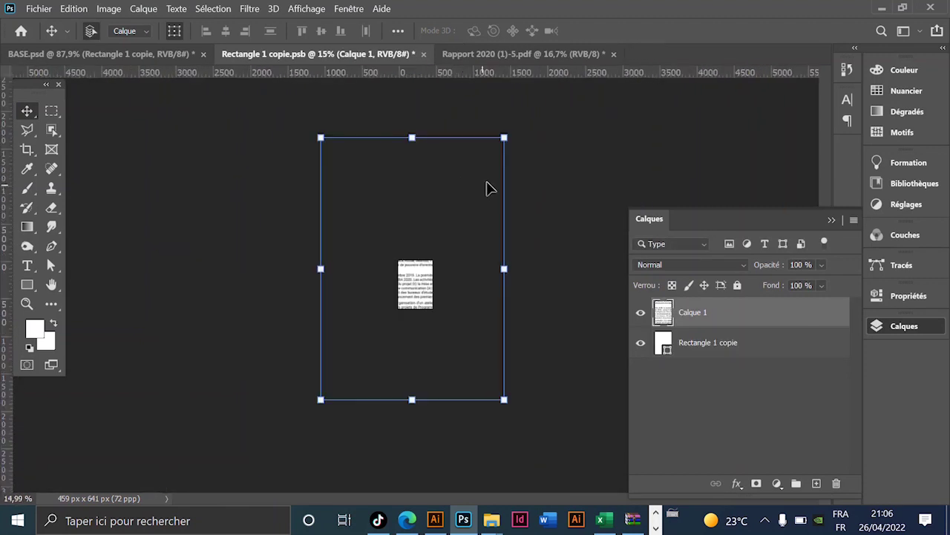
# Scale and position the text page to fill the white page canvas
pyautogui.moveTo(503, 138); pyautogui.dragTo(435, 250)
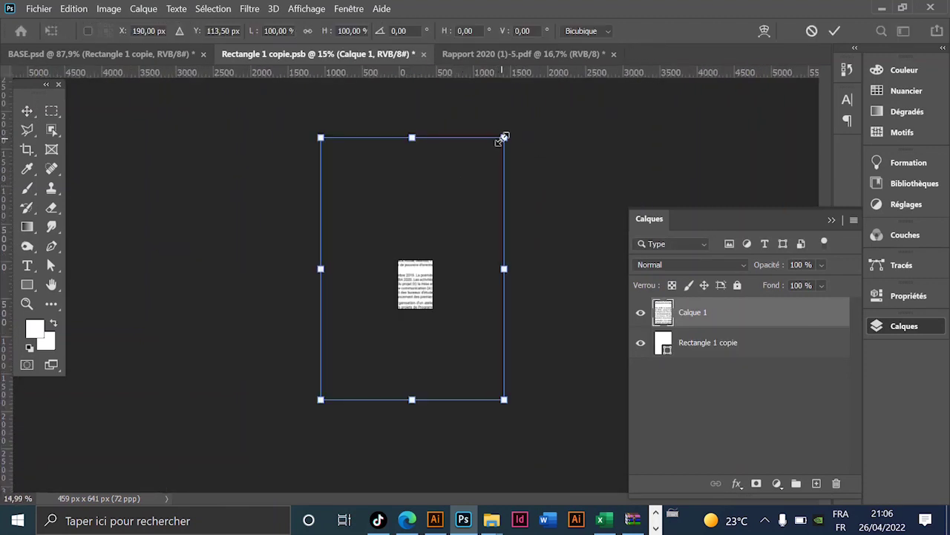
pyautogui.scroll(2, 404, 283)
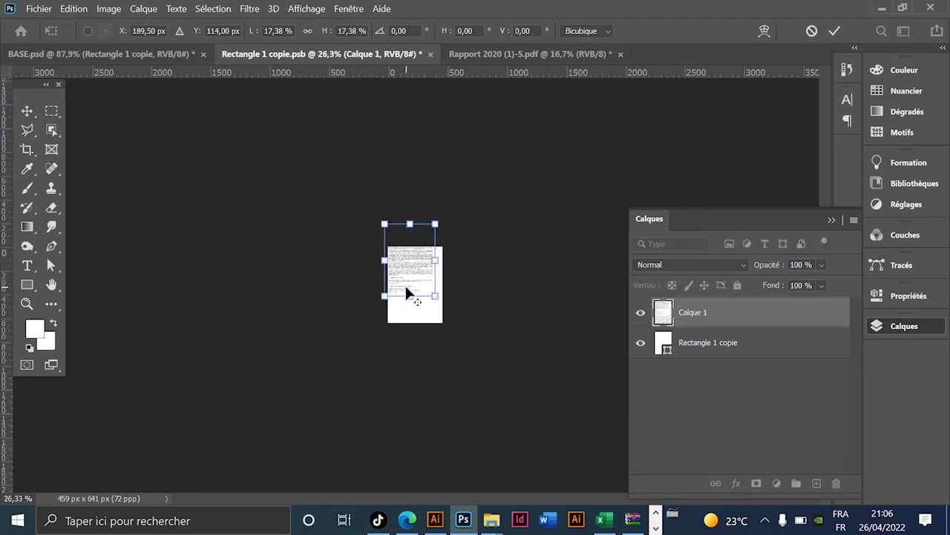
pyautogui.scroll(2, 405, 284)
pyautogui.moveTo(414, 263)
pyautogui.mouseDown()
pyautogui.moveTo(429, 296)
pyautogui.moveTo(429, 268)
pyautogui.mouseUp()
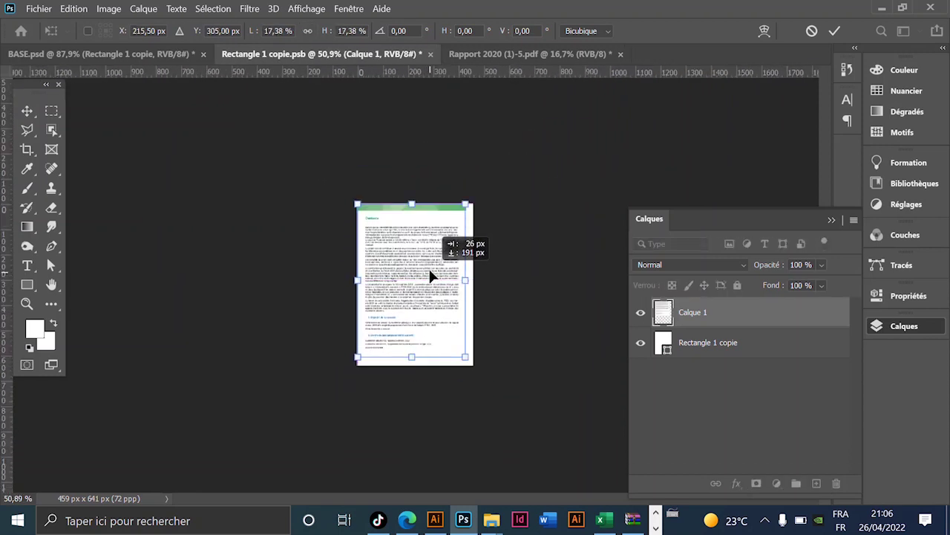
pyautogui.moveTo(458, 357); pyautogui.dragTo(476, 369)
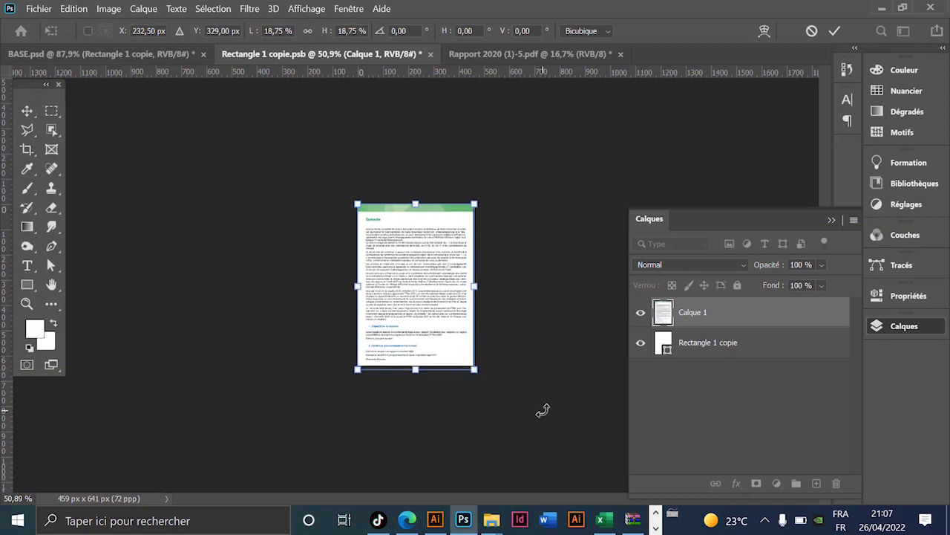
pyautogui.press('Return')
pyautogui.scroll(2, 443, 276)
pyautogui.scroll(2, 423, 227)
pyautogui.scroll(-2, 423, 226)
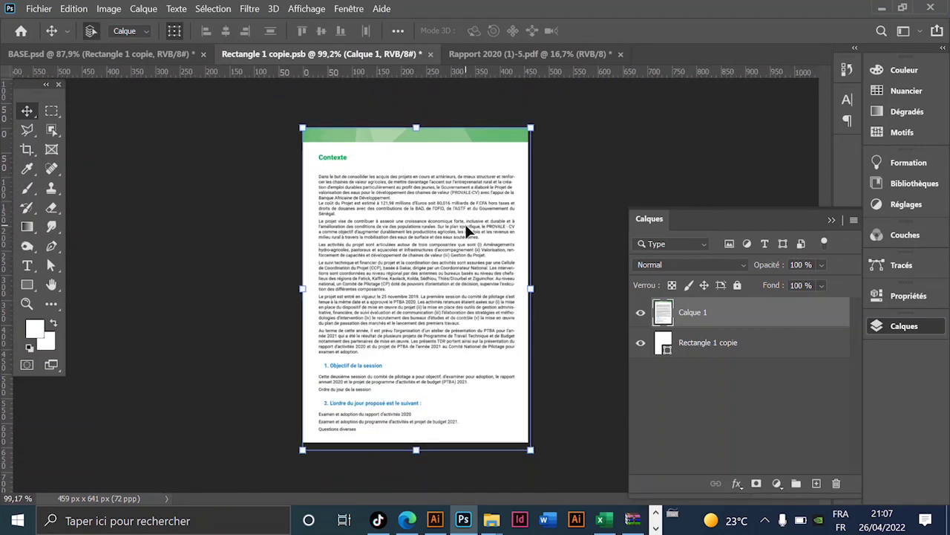
# Save the right-page smart object contents and close the Rectangle 1 copie document
pyautogui.click(39, 8)
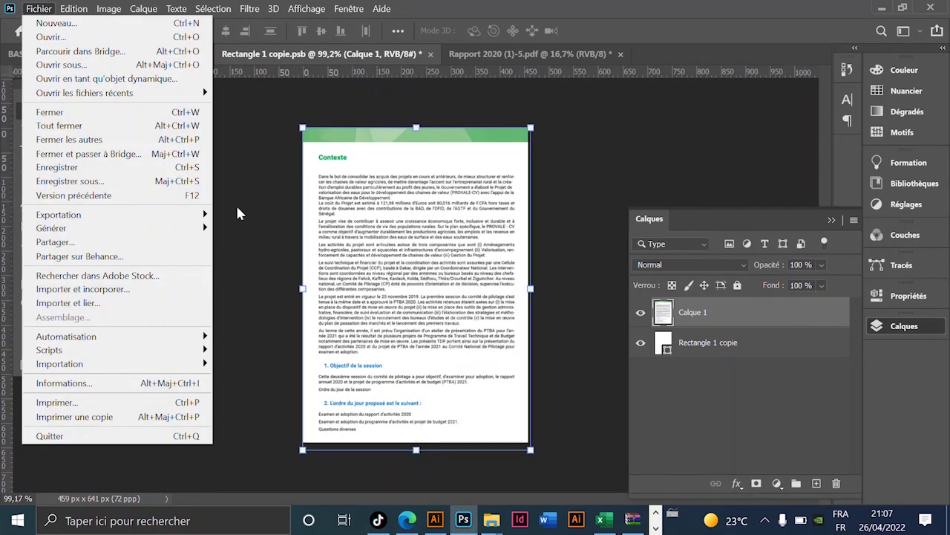
pyautogui.click(116, 166)
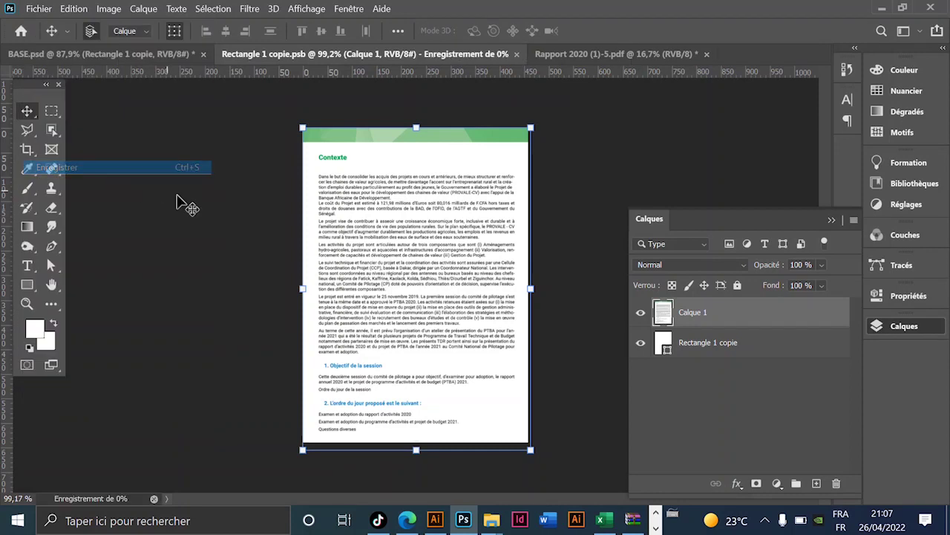
pyautogui.click(424, 55)
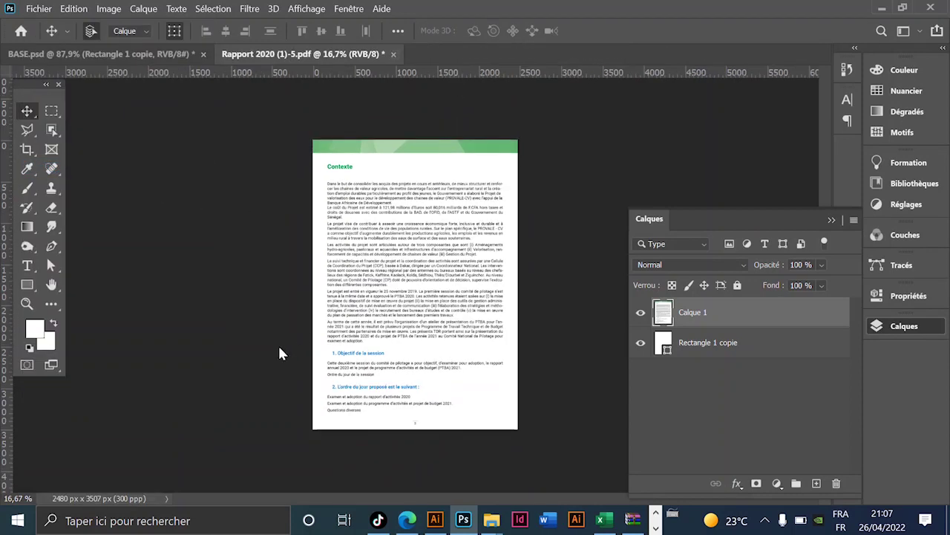
# Close the Rapport page without saving and select BASE.psd's left-page Rectangle 1 layer
pyautogui.click(392, 55)
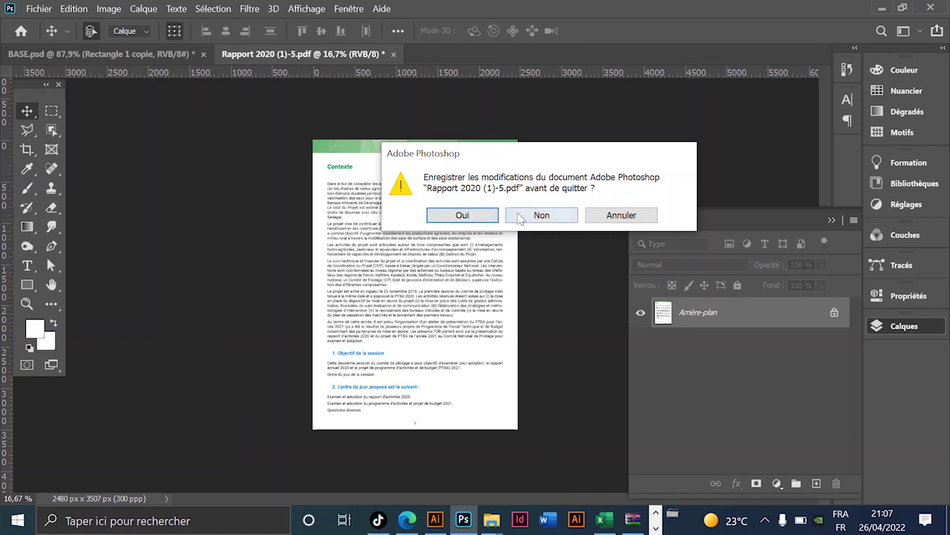
pyautogui.click(536, 216)
pyautogui.scroll(5, 624, 212)
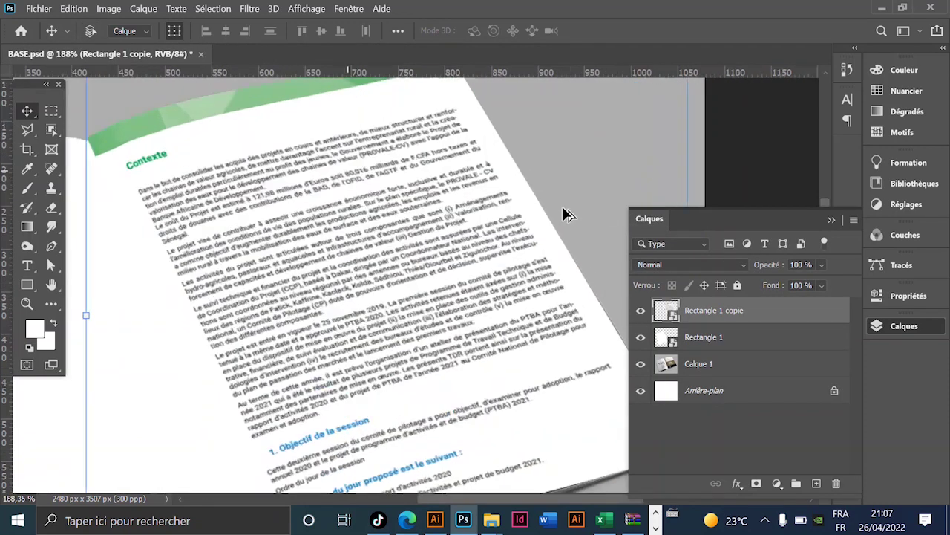
pyautogui.scroll(-4, 437, 209)
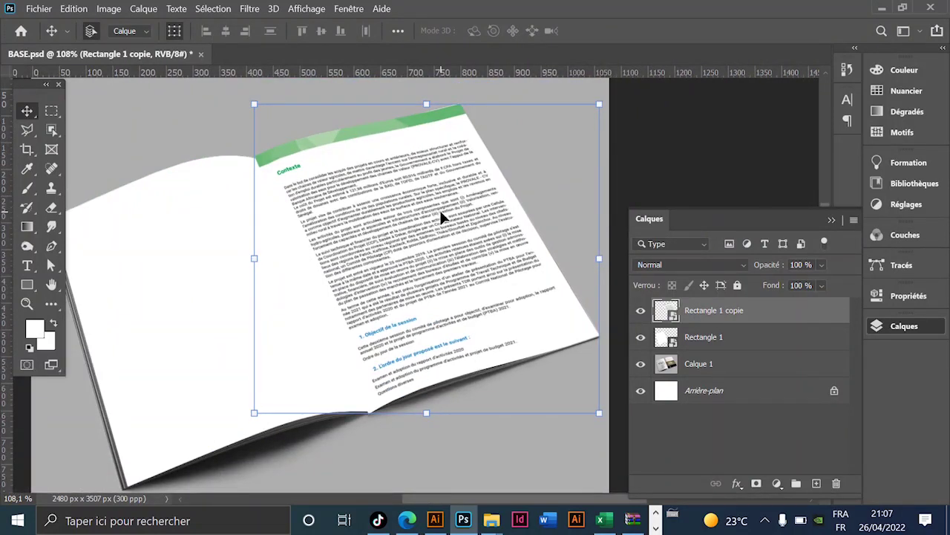
pyautogui.click(189, 269)
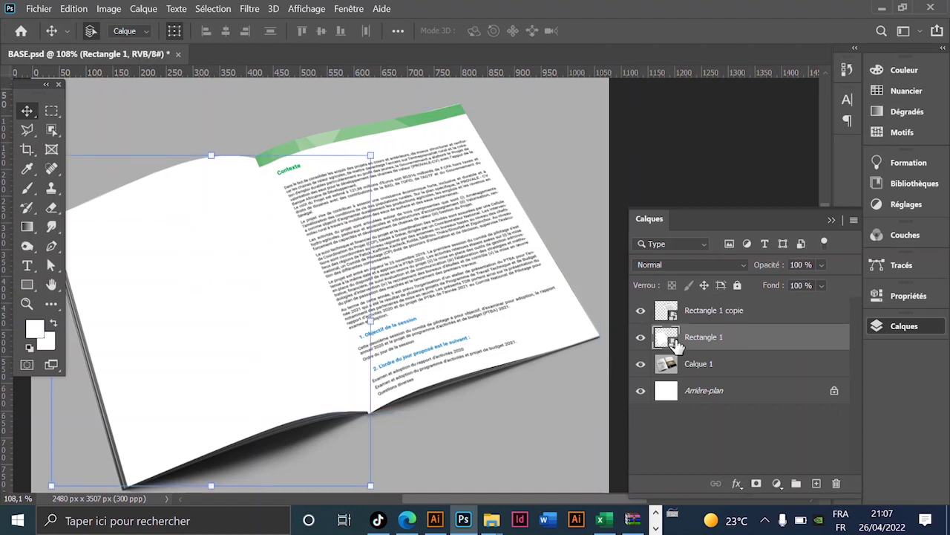
# Open the Rectangle 1 smart object and import page 4 (pond photos) of Rapport 2020 (1).pdf
pyautogui.doubleClick(667, 337)
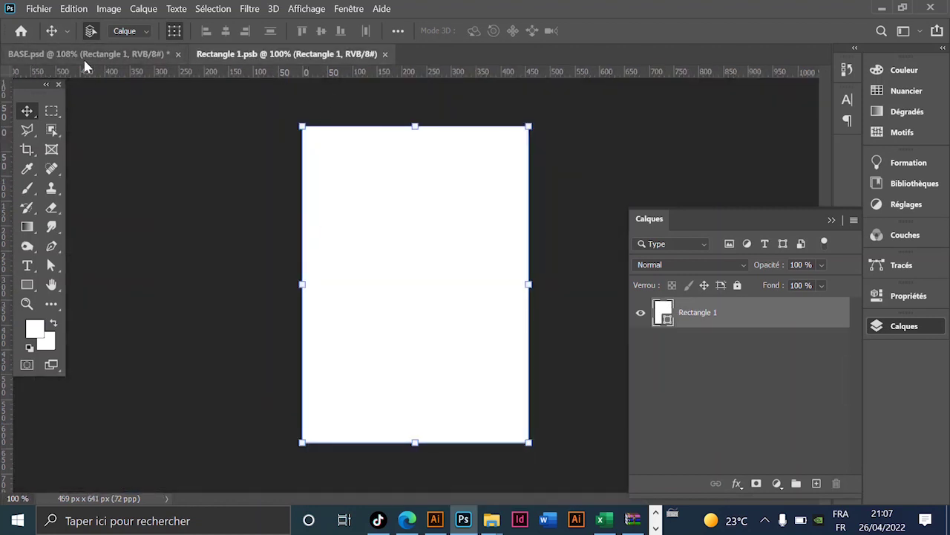
pyautogui.click(33, 9)
pyautogui.click(44, 36)
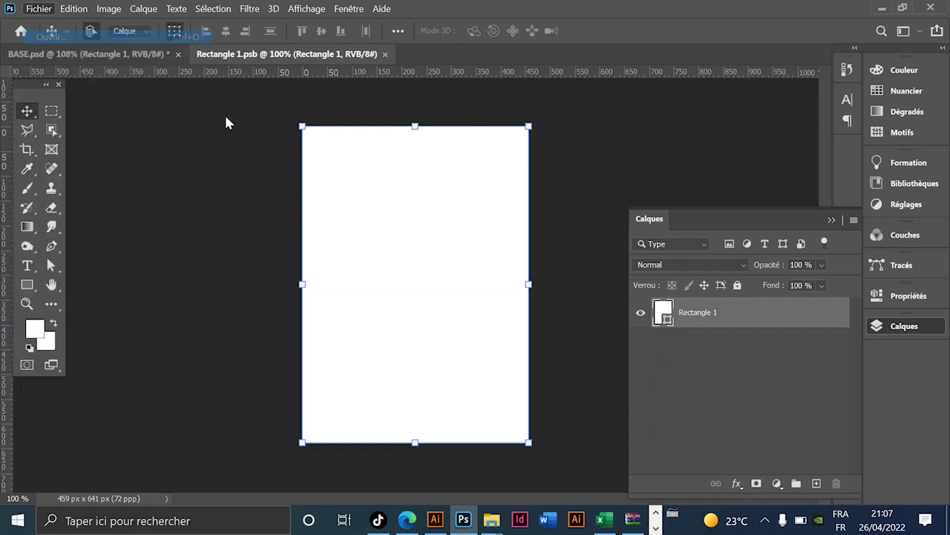
pyautogui.scroll(-2, 178, 170)
pyautogui.click(205, 122)
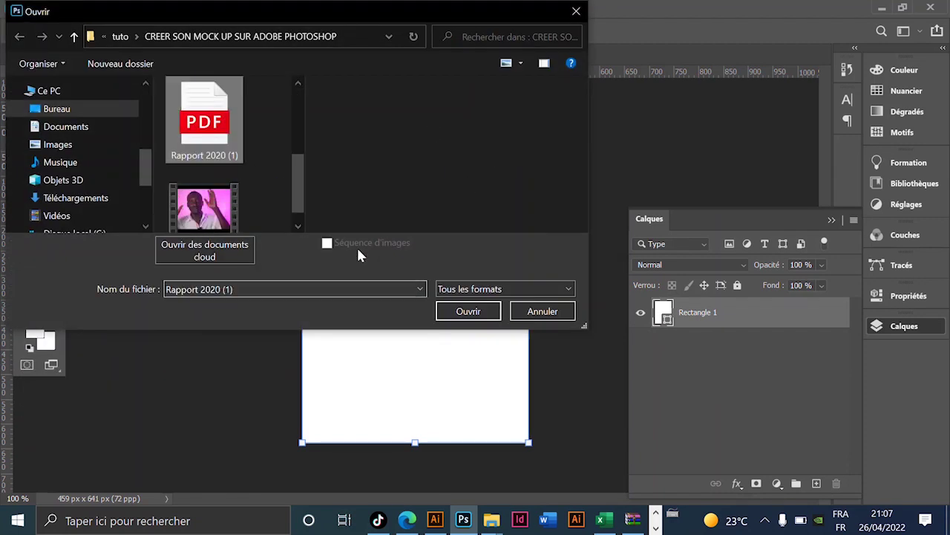
pyautogui.click(446, 309)
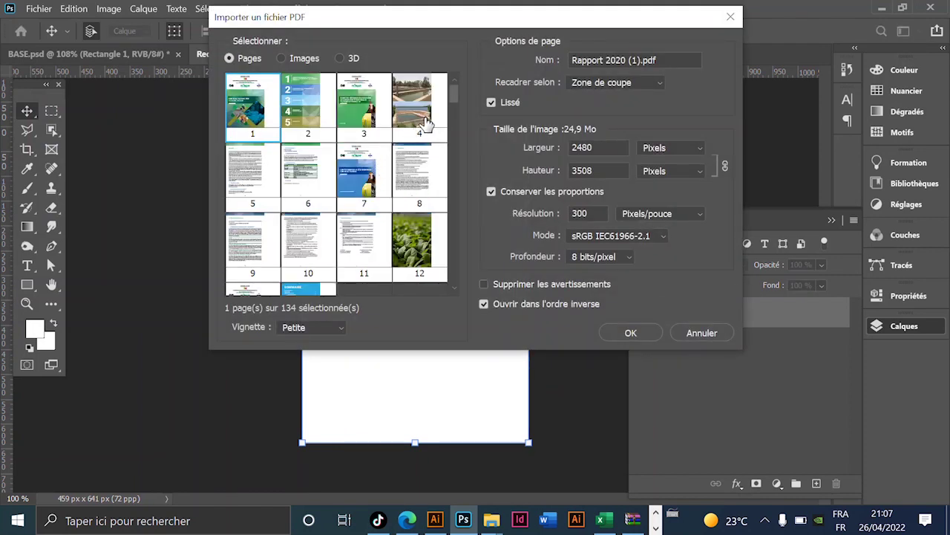
pyautogui.click(423, 128)
pyautogui.click(627, 334)
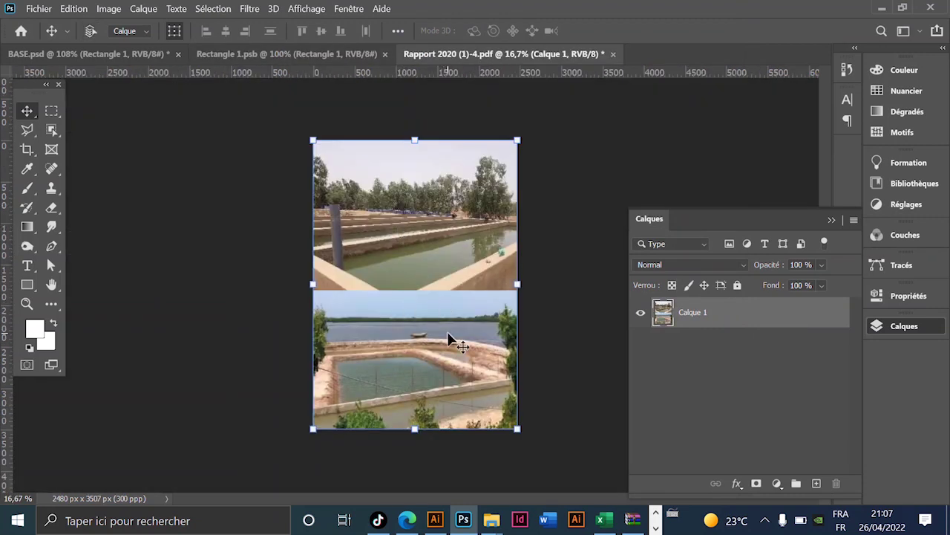
# Drag the pond-photo page into Rectangle 1.psb as Calque 1
pyautogui.moveTo(329, 159)
pyautogui.mouseDown()
pyautogui.moveTo(280, 53)
pyautogui.moveTo(380, 195)
pyautogui.mouseUp()
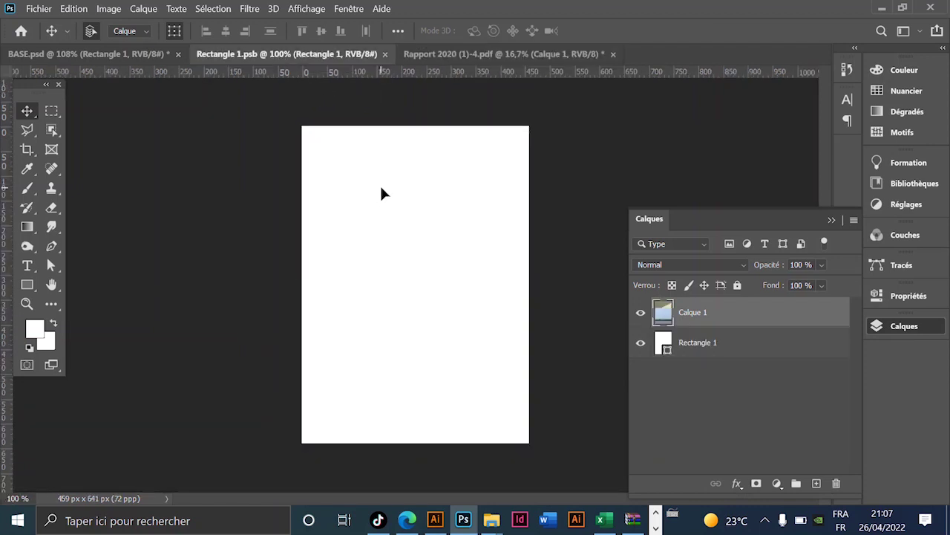
pyautogui.scroll(-2, 383, 196)
pyautogui.scroll(-3, 498, 272)
pyautogui.scroll(-1, 541, 170)
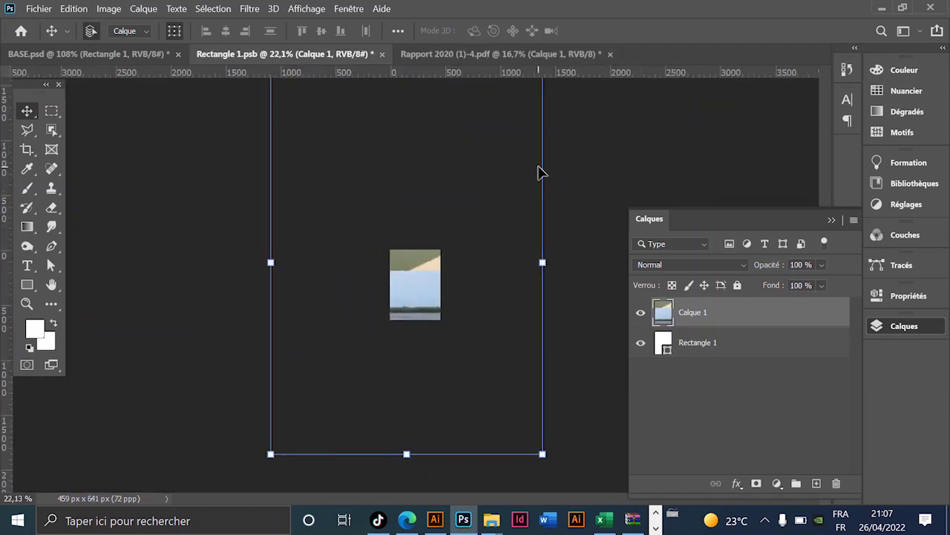
pyautogui.scroll(-2, 530, 170)
# Scale Calque 1 down and fit it into the page rectangle, committing the transform
pyautogui.moveTo(529, 102); pyautogui.dragTo(435, 228)
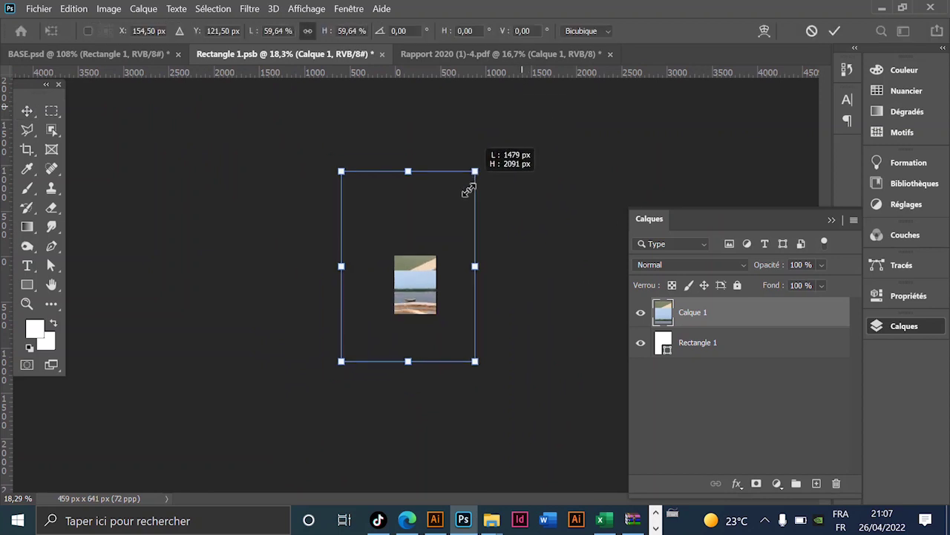
pyautogui.scroll(3, 410, 306)
pyautogui.scroll(1, 408, 312)
pyautogui.moveTo(408, 240); pyautogui.dragTo(414, 250)
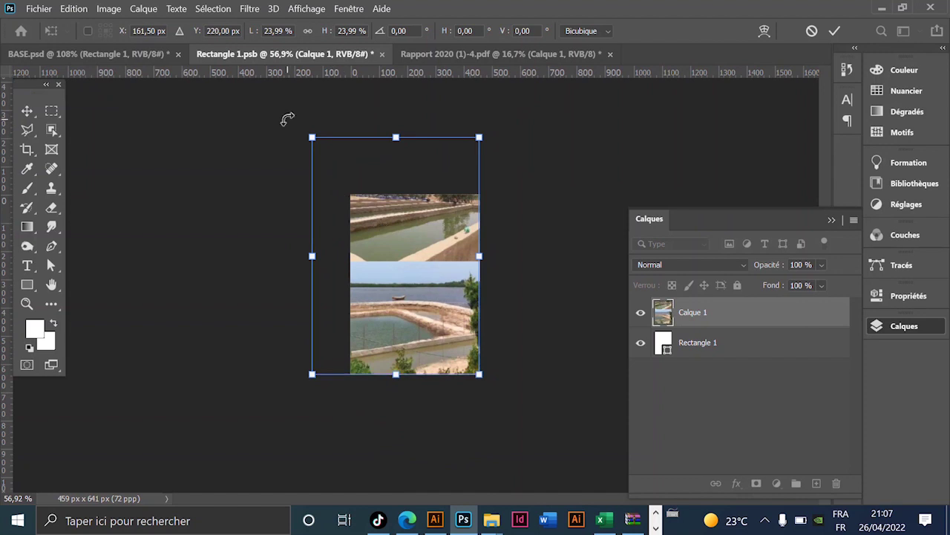
pyautogui.moveTo(312, 137); pyautogui.dragTo(350, 191)
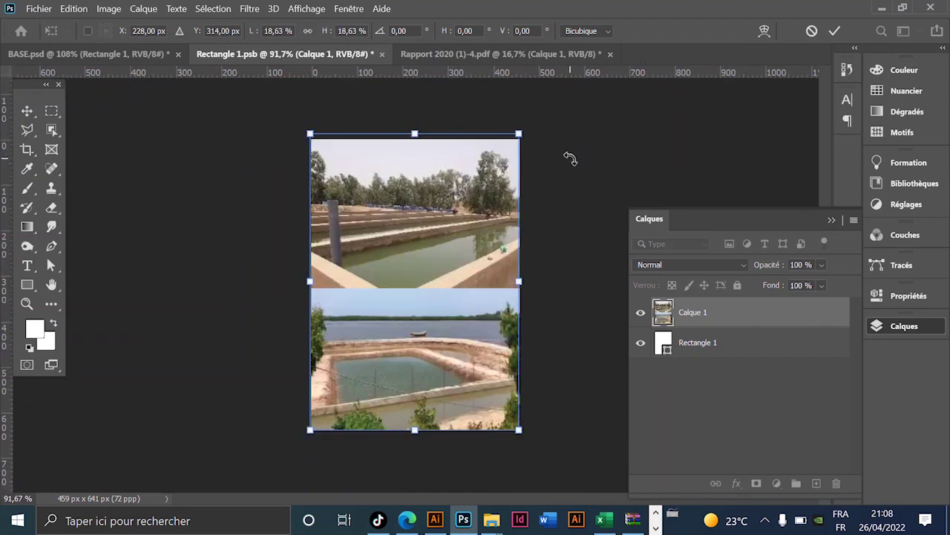
pyautogui.click(835, 30)
pyautogui.click(38, 9)
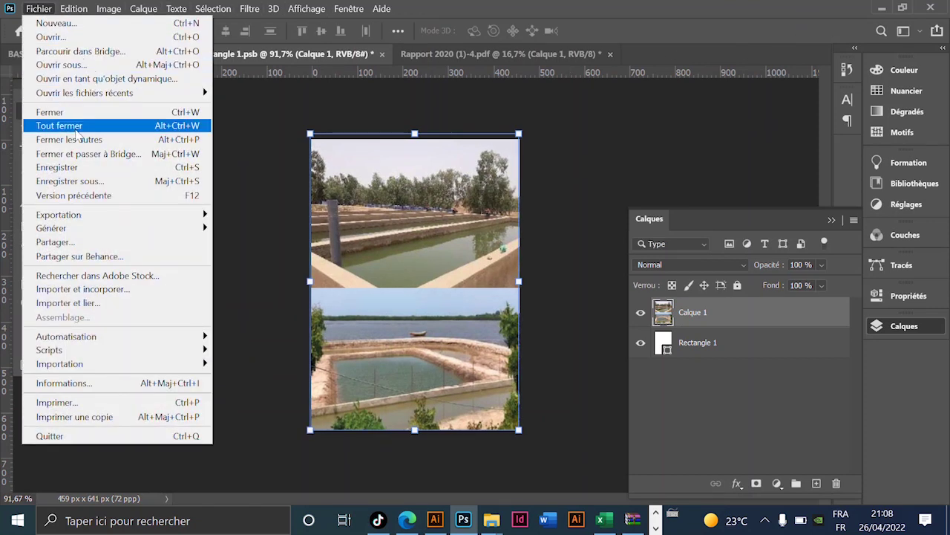
# Save Rectangle 1.psb, return to BASE.psd, and zoom out to view the whole mockup
pyautogui.click(94, 167)
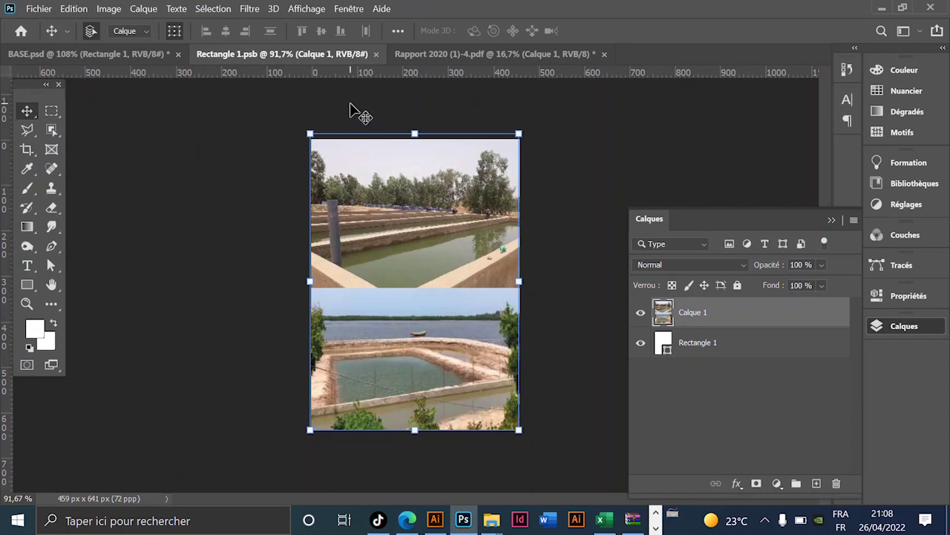
pyautogui.click(138, 55)
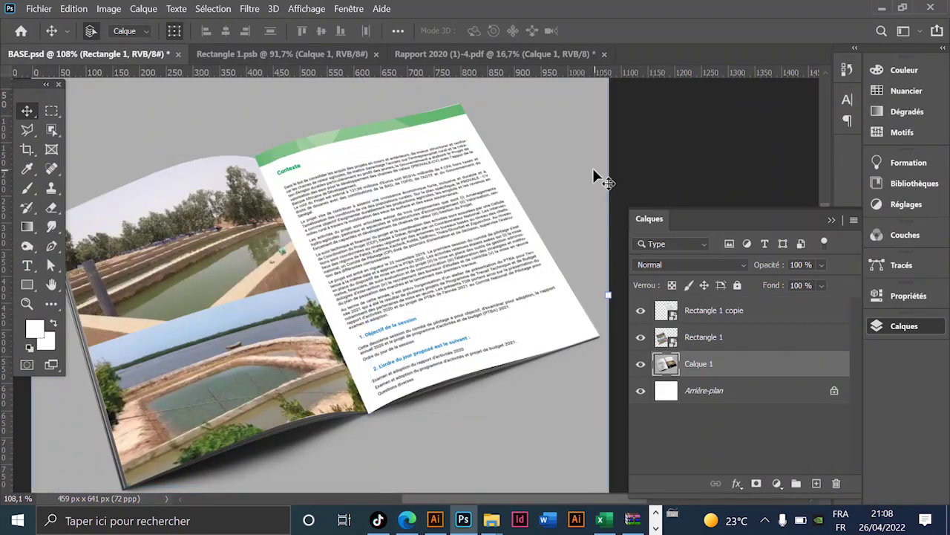
pyautogui.scroll(-1, 424, 218)
pyautogui.scroll(-1, 433, 236)
pyautogui.scroll(-1, 433, 236)
pyautogui.scroll(-1, 433, 236)
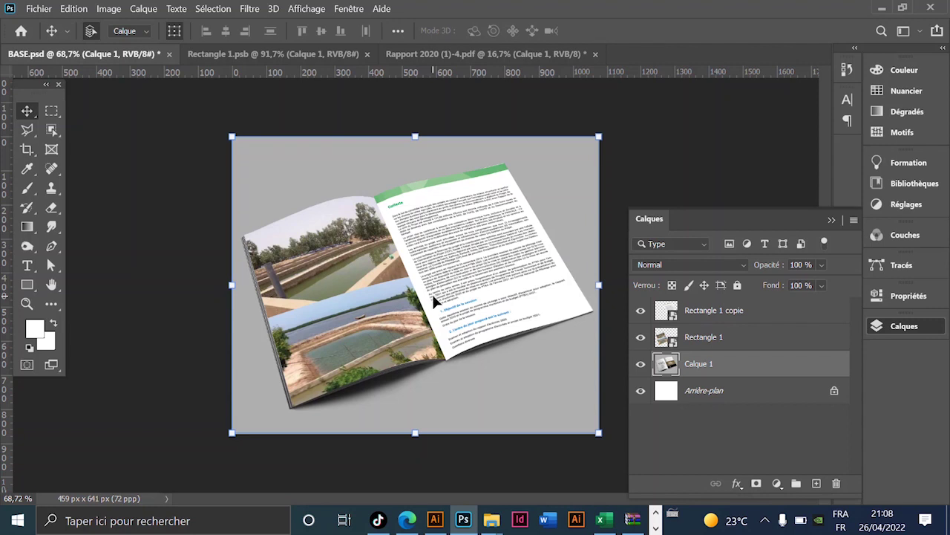
pyautogui.click(641, 336)
pyautogui.click(641, 309)
pyautogui.click(643, 311)
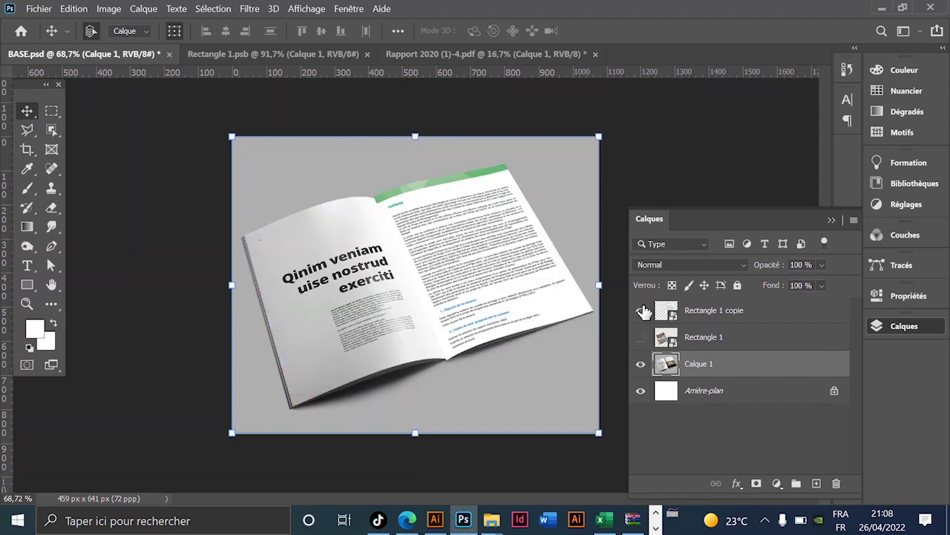
pyautogui.click(640, 311)
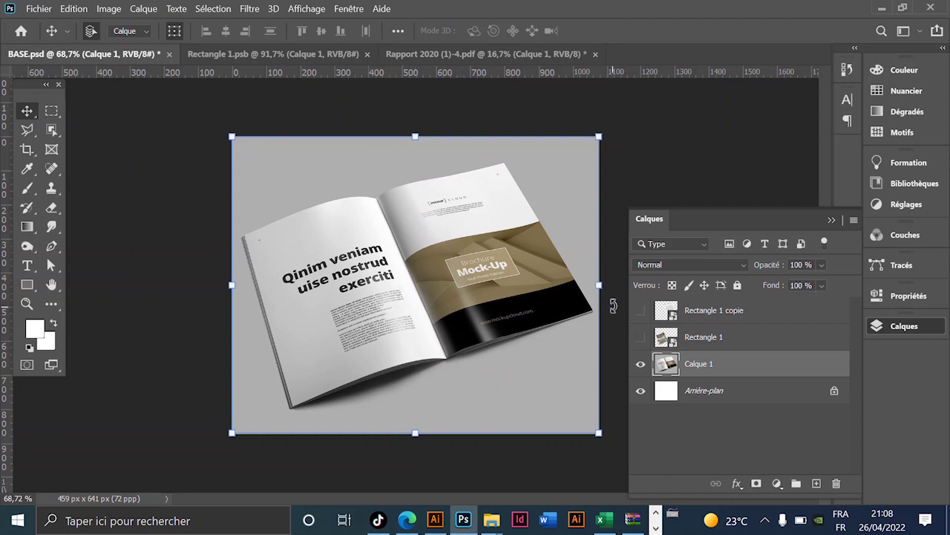
pyautogui.click(641, 311)
pyautogui.click(641, 337)
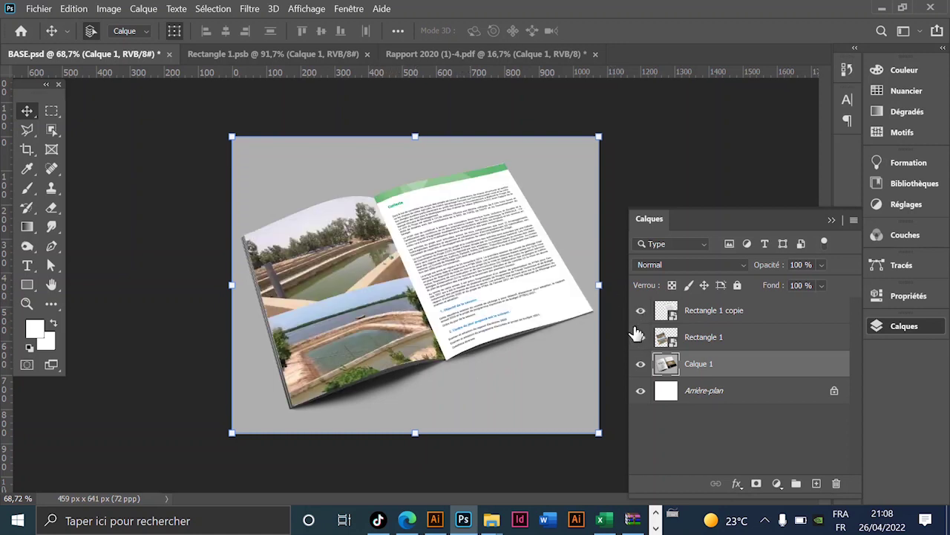
pyautogui.click(641, 310)
pyautogui.click(641, 336)
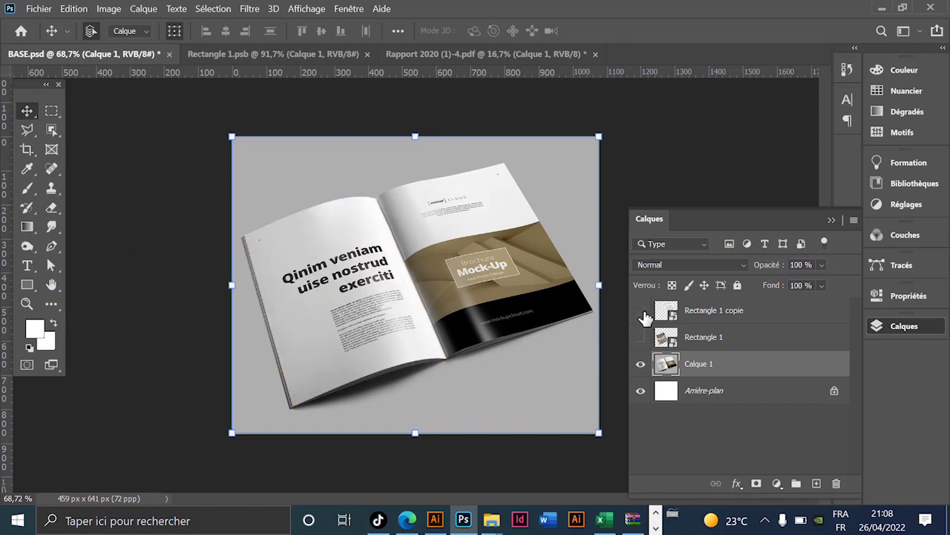
pyautogui.click(641, 310)
pyautogui.click(641, 336)
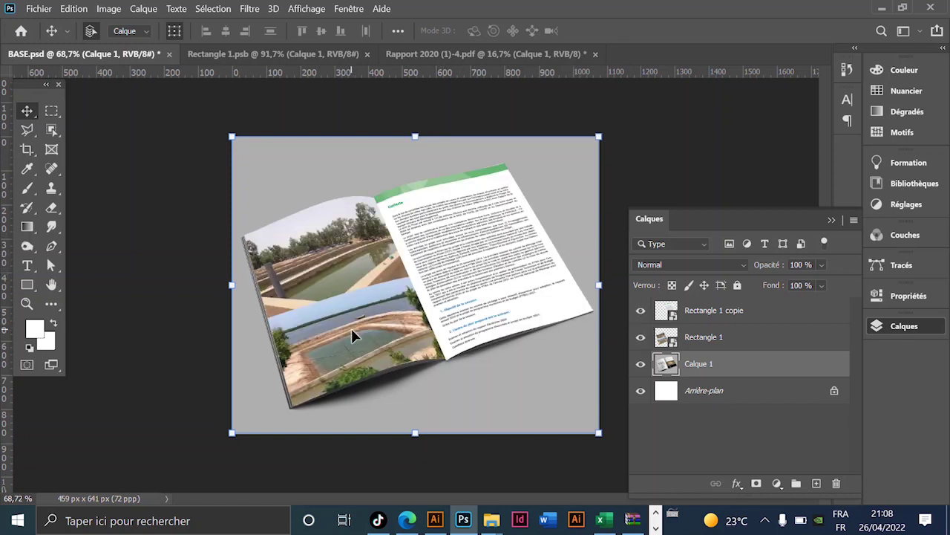
pyautogui.click(692, 348)
# Enable Incrustation en dégradé (Gradient Overlay) in Rectangle 1's layer style
pyautogui.click(705, 345)
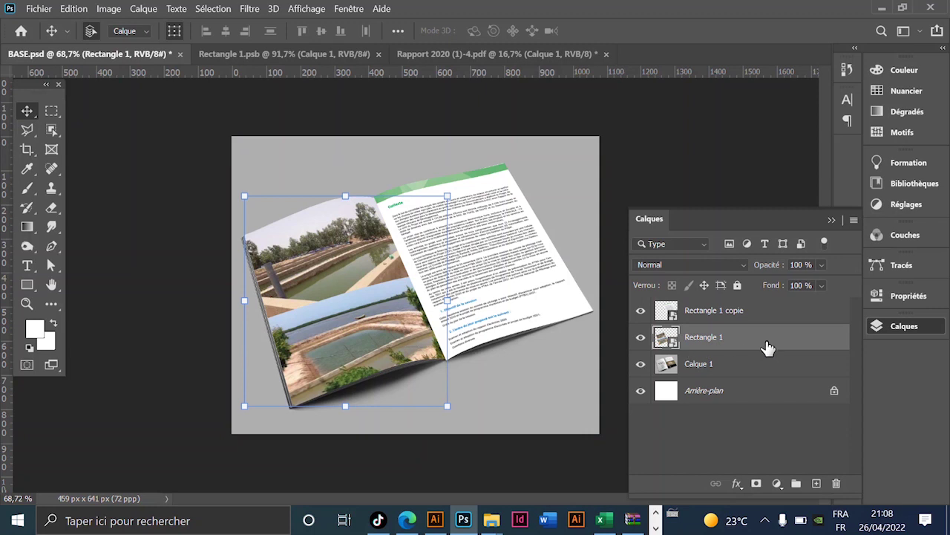
pyautogui.rightClick(793, 336)
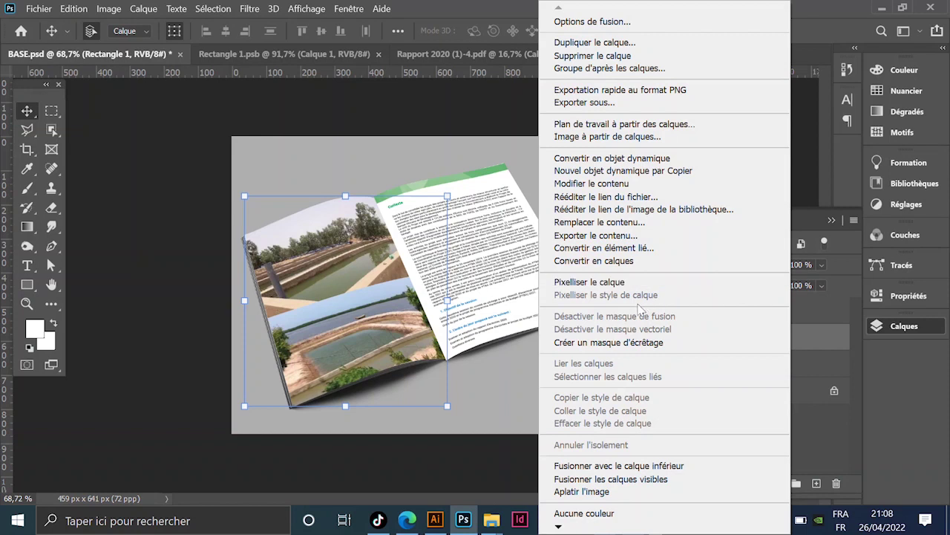
pyautogui.press('Escape')
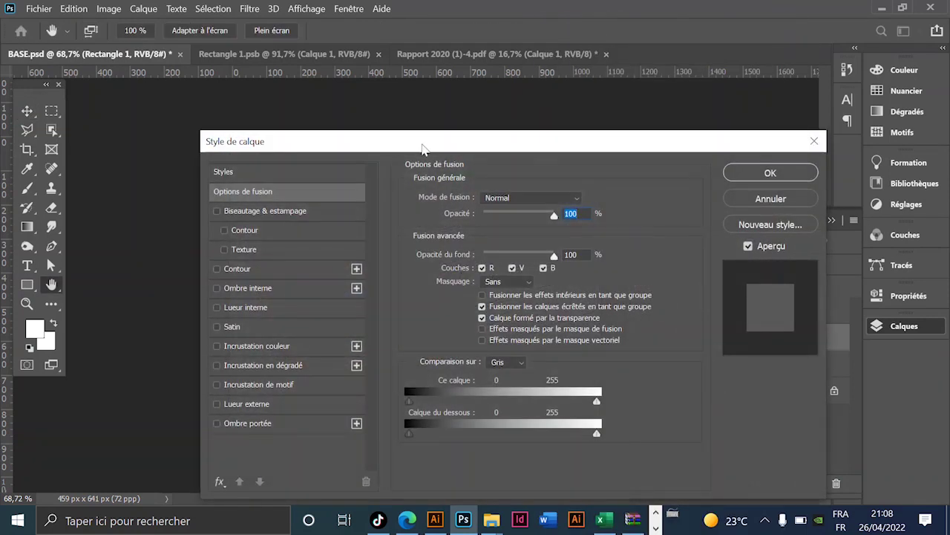
pyautogui.moveTo(405, 141); pyautogui.dragTo(758, 72)
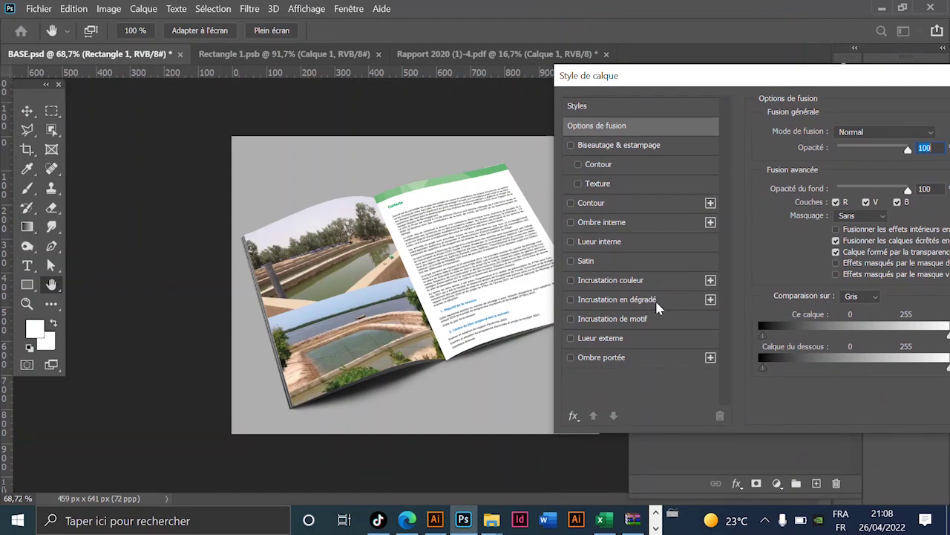
pyautogui.click(656, 300)
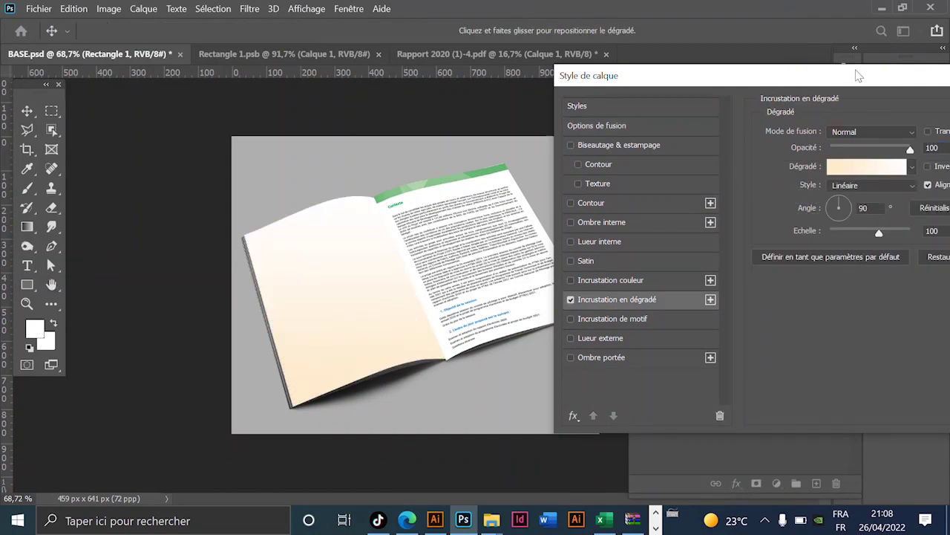
pyautogui.moveTo(857, 75); pyautogui.dragTo(746, 71)
# Set the overlay to the Noir, blanc gradient, black stop at 48%, plus a new stop at 0%
pyautogui.click(755, 163)
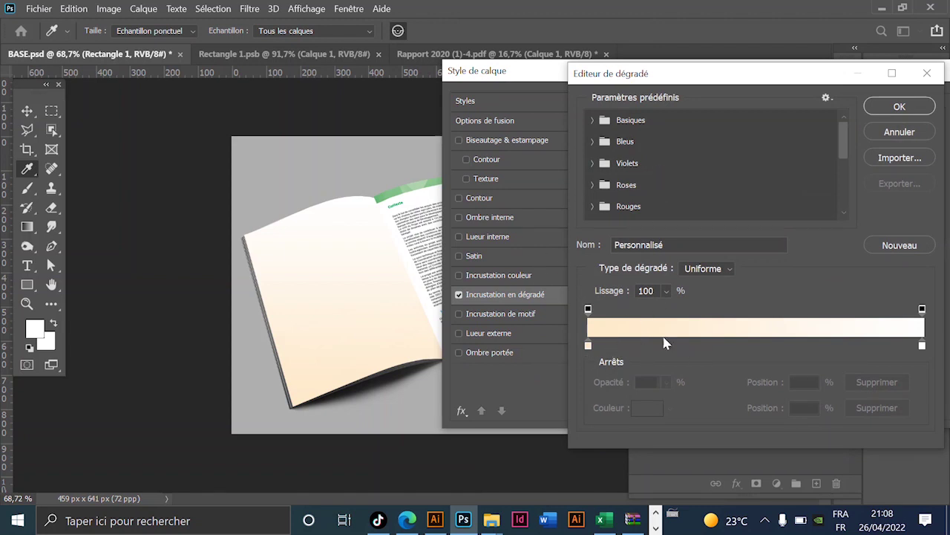
pyautogui.click(594, 120)
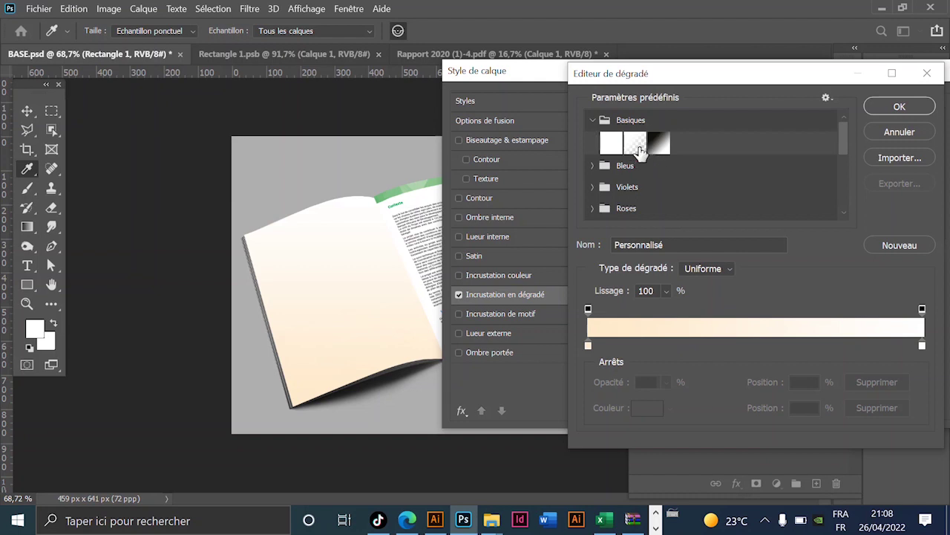
pyautogui.click(640, 148)
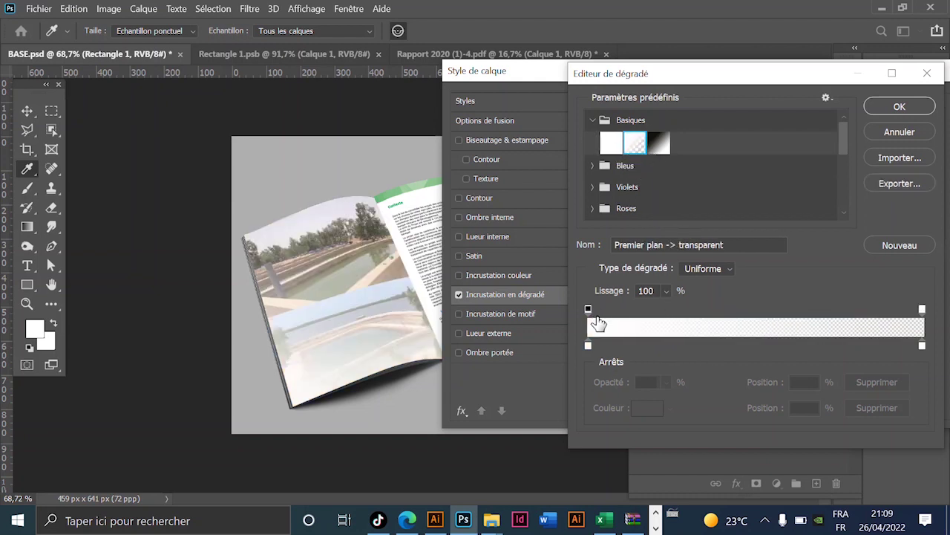
pyautogui.moveTo(589, 346)
pyautogui.mouseDown()
pyautogui.moveTo(632, 347)
pyautogui.moveTo(589, 347)
pyautogui.mouseUp()
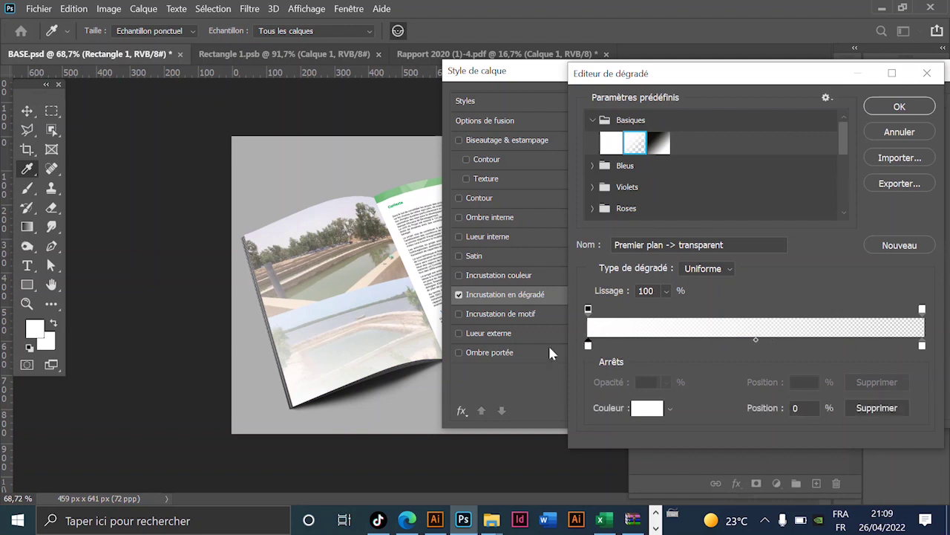
pyautogui.click(659, 143)
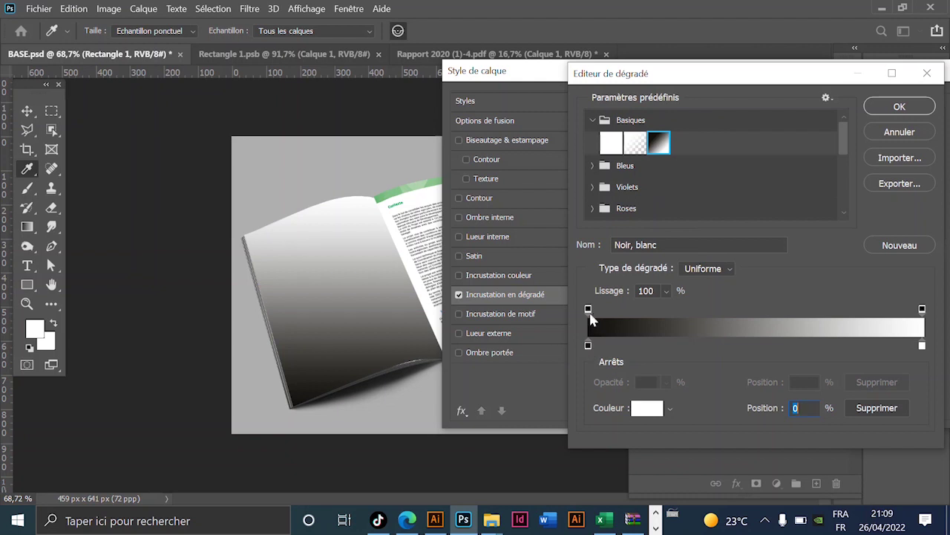
pyautogui.moveTo(587, 346); pyautogui.dragTo(747, 345)
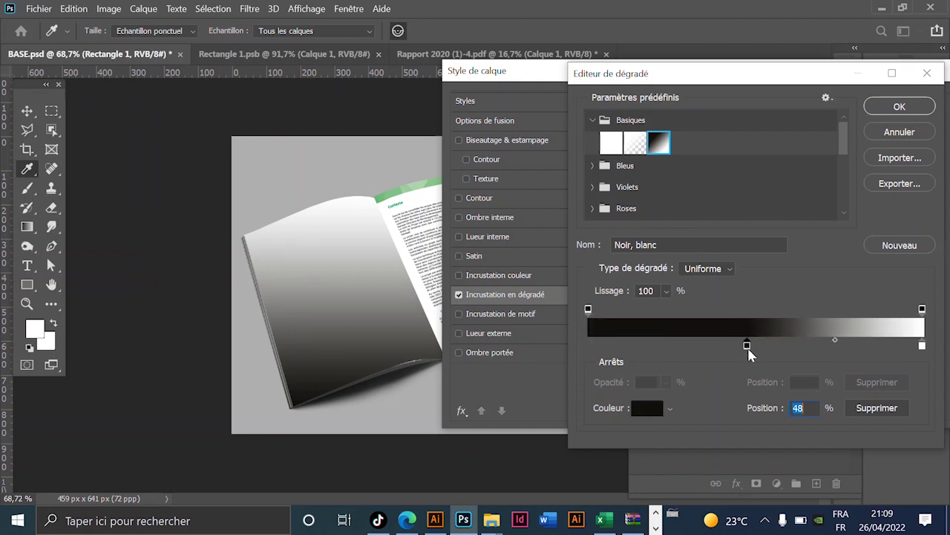
pyautogui.click(587, 345)
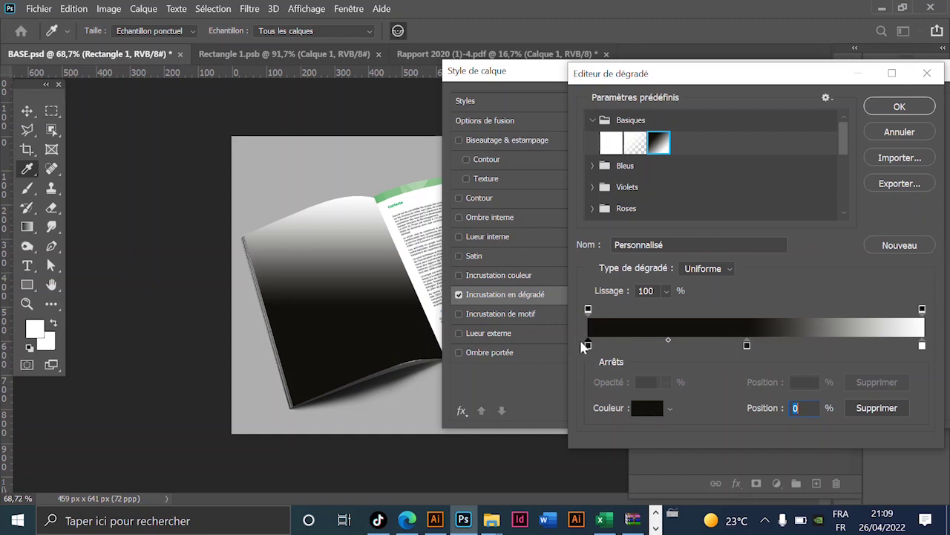
# Make the left end of the gradient white (ffffff) and fully transparent
pyautogui.click(647, 408)
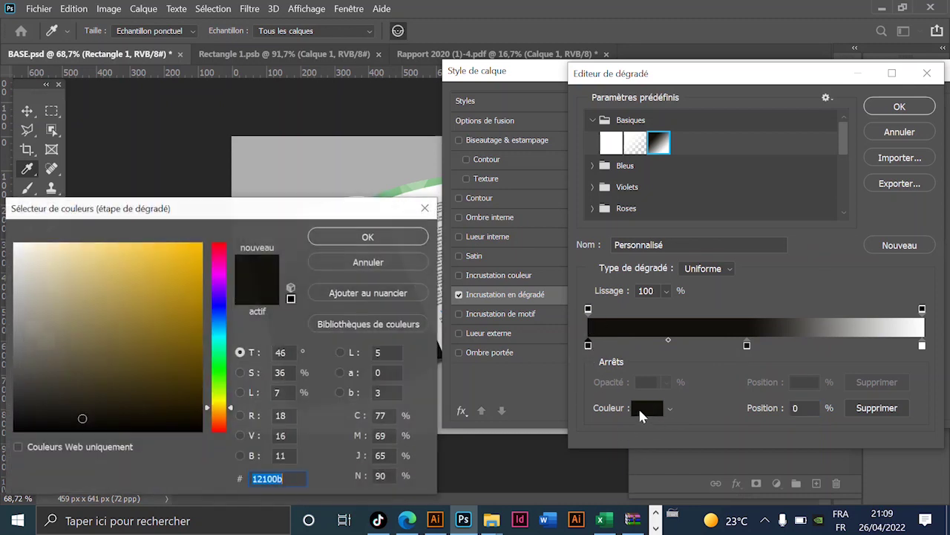
pyautogui.write('837753ffffff')
pyautogui.click(368, 237)
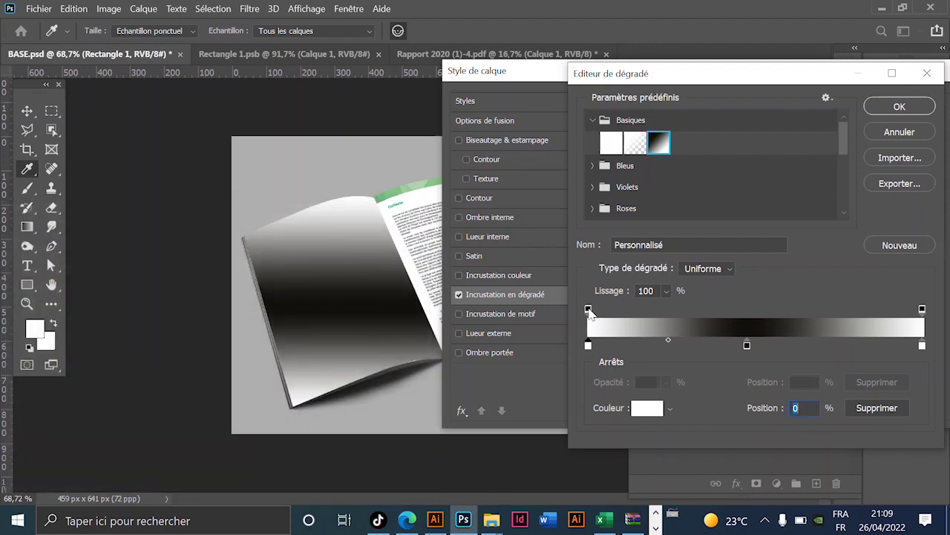
pyautogui.click(588, 309)
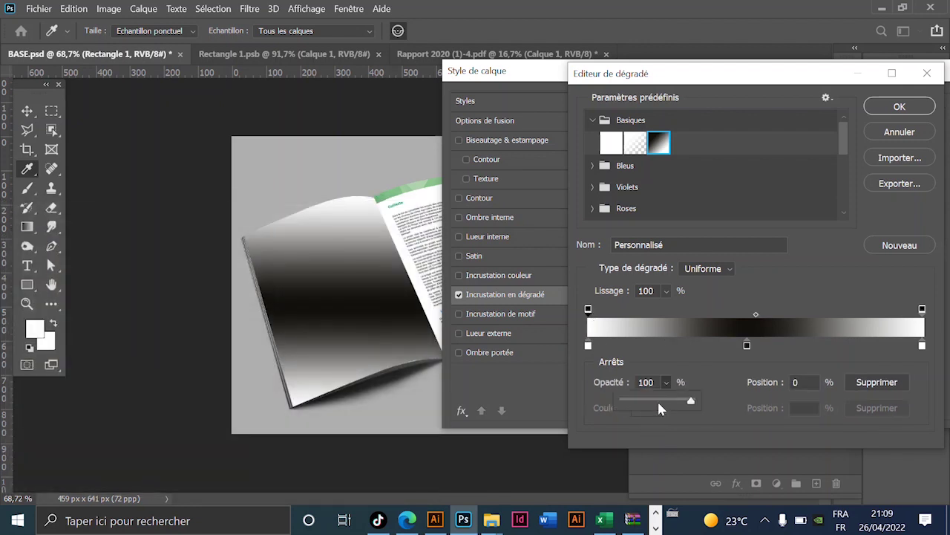
pyautogui.moveTo(658, 408); pyautogui.dragTo(622, 403)
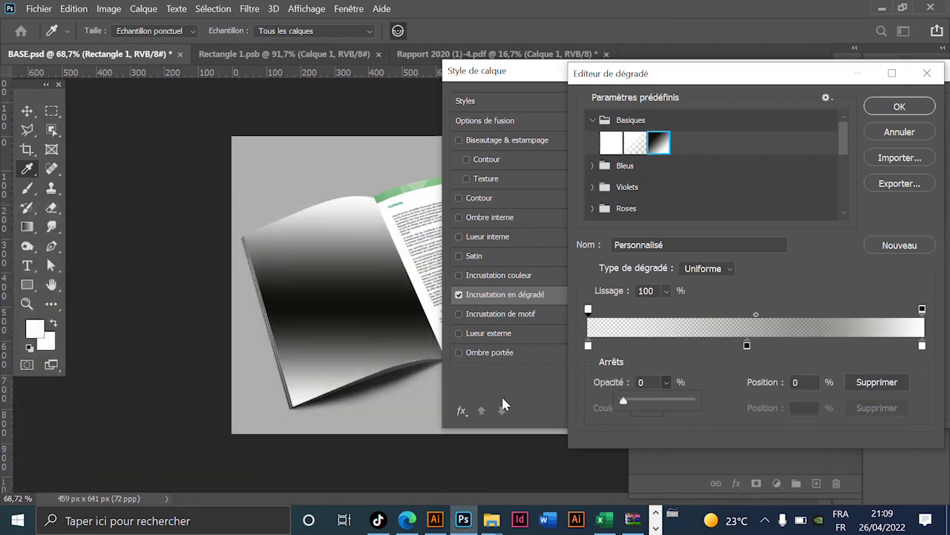
# Set the 48% colour stop to white and add a 100% opacity stop at 48%
pyautogui.click(747, 345)
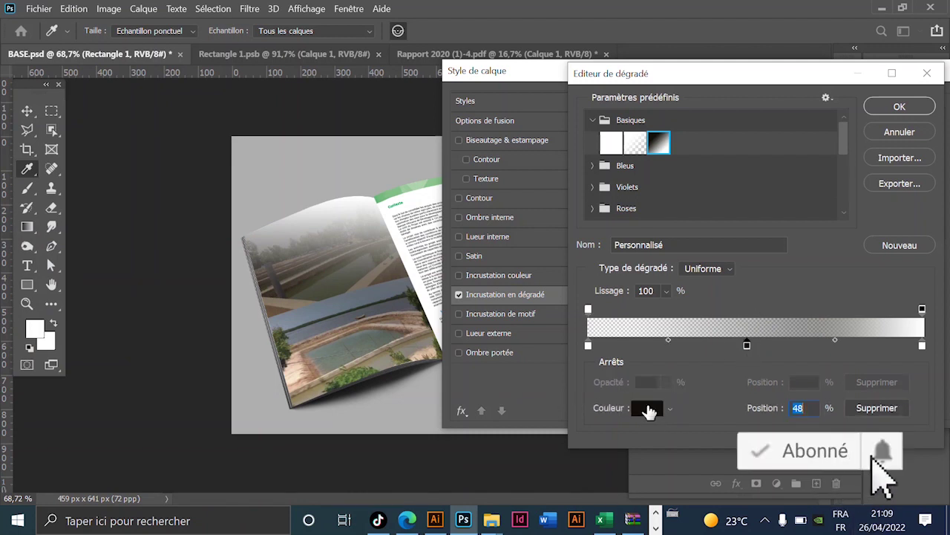
pyautogui.click(649, 412)
pyautogui.moveTo(35, 324); pyautogui.dragTo(19, 176)
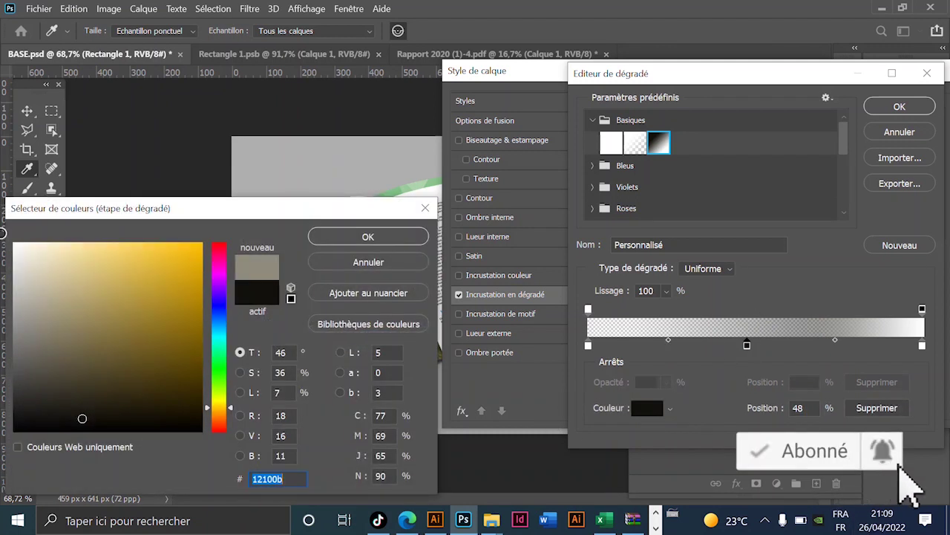
pyautogui.click(388, 239)
pyautogui.click(749, 312)
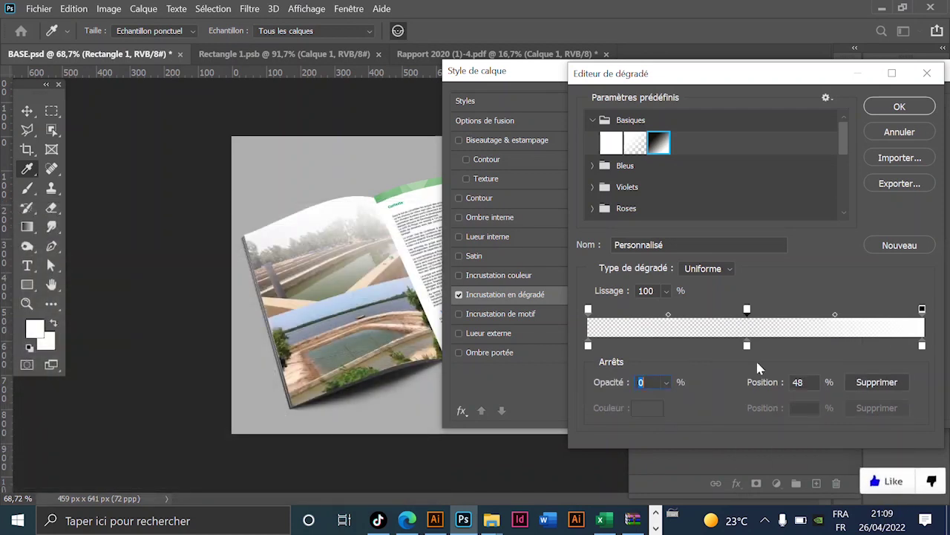
pyautogui.click(673, 385)
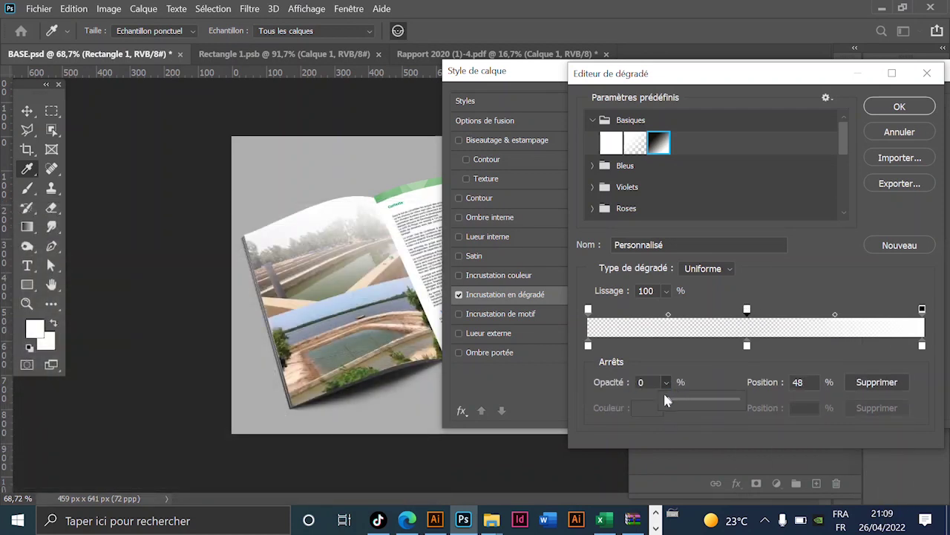
pyautogui.moveTo(666, 400); pyautogui.dragTo(859, 415)
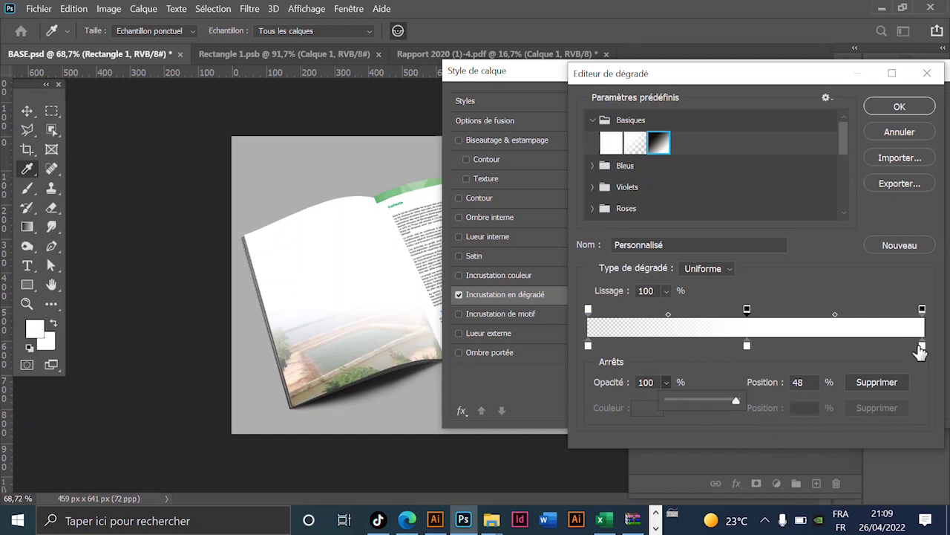
# Set the right-end opacity stop to 0% so the gradient fades out
pyautogui.click(923, 346)
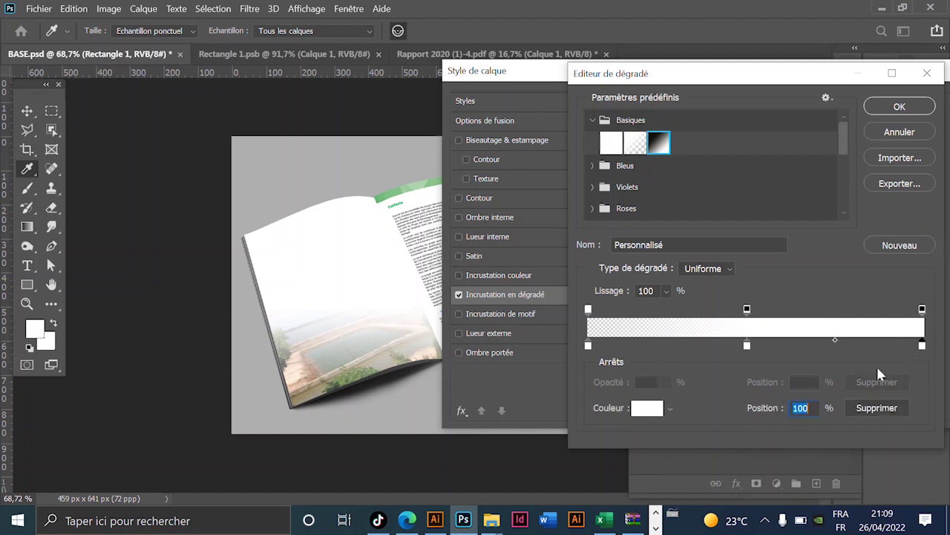
pyautogui.click(923, 309)
pyautogui.moveTo(666, 382); pyautogui.dragTo(515, 387)
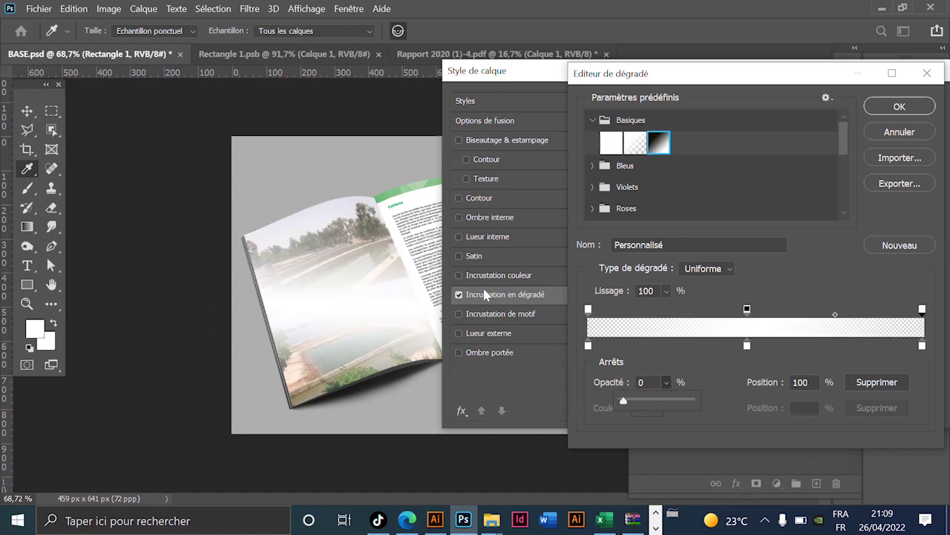
# Accept the gradient and set the overlay to a 20° angle with 29% scale
pyautogui.click(900, 107)
pyautogui.moveTo(732, 205); pyautogui.dragTo(735, 197)
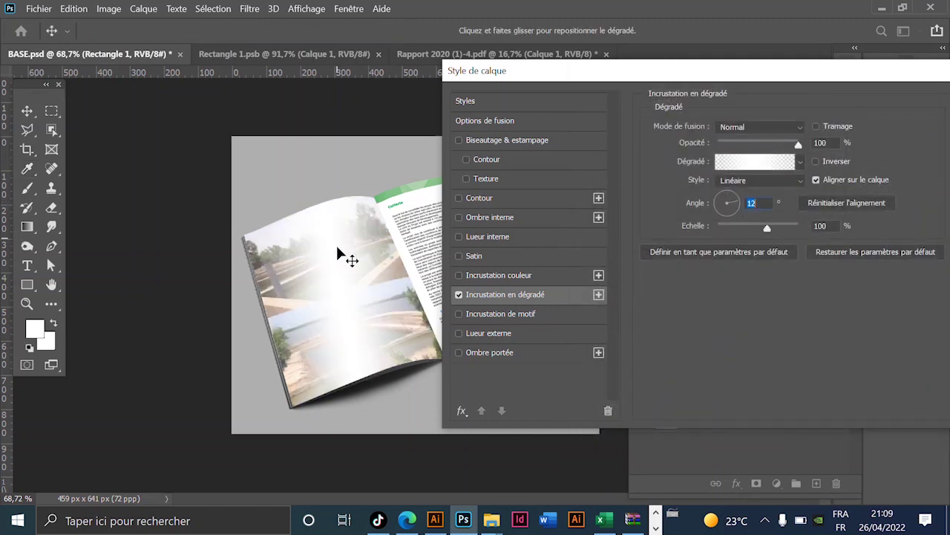
pyautogui.moveTo(736, 202); pyautogui.dragTo(737, 203)
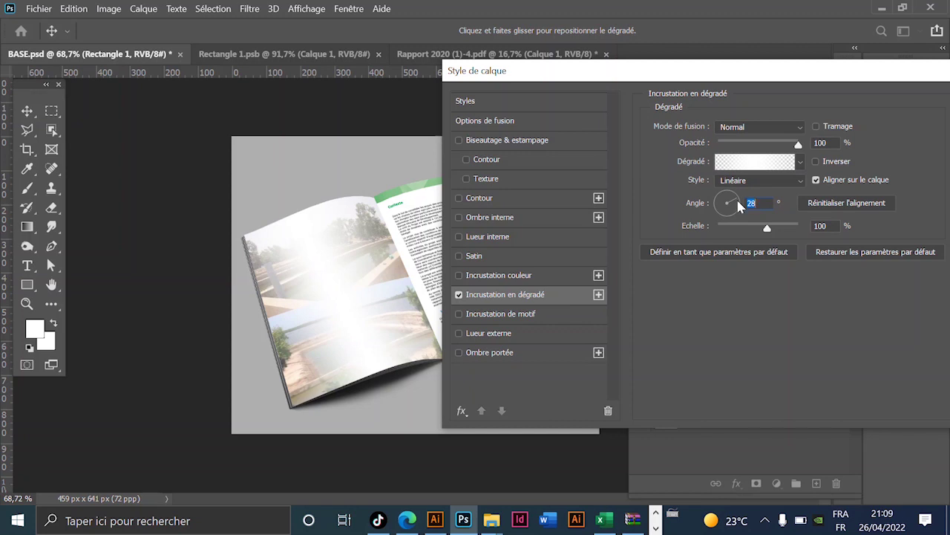
pyautogui.press('Up')
pyautogui.press('Up')
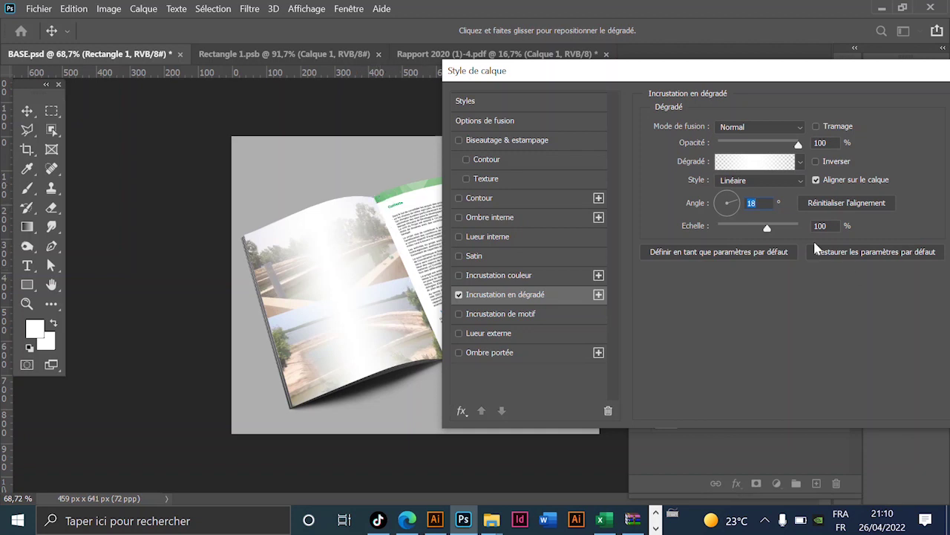
pyautogui.moveTo(767, 227); pyautogui.dragTo(726, 232)
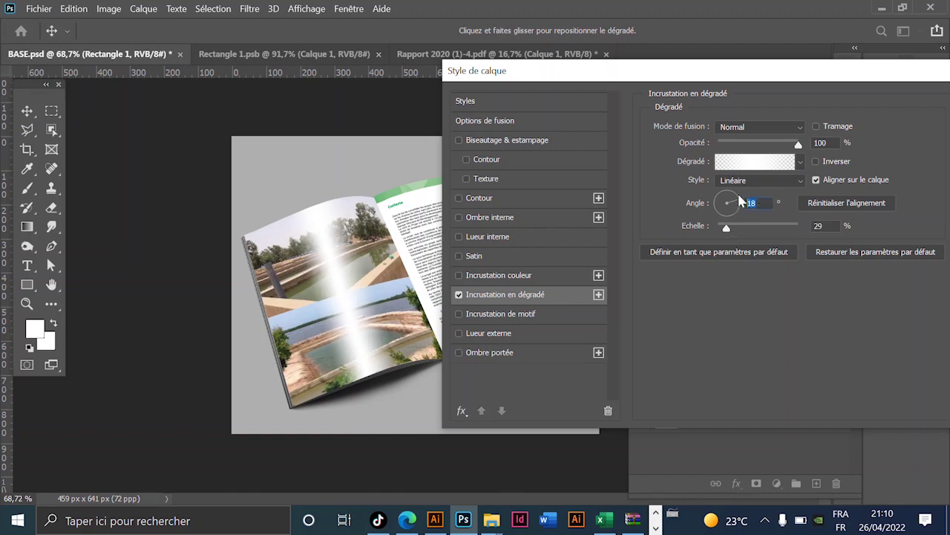
pyautogui.click(740, 201)
pyautogui.press('Down')
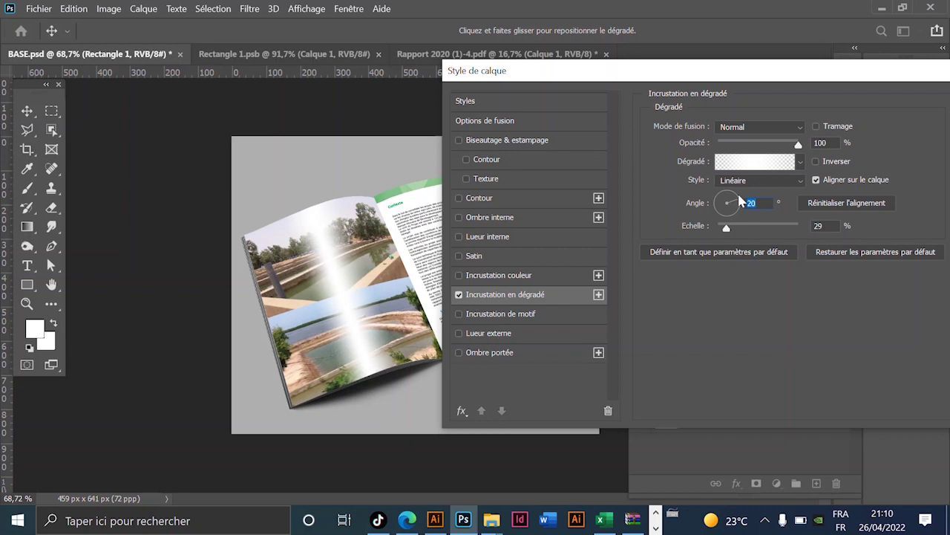
# Slide the glare band rightward across the page, set opacity 47%, and apply the style
pyautogui.moveTo(361, 322)
pyautogui.mouseDown()
pyautogui.moveTo(354, 312)
pyautogui.moveTo(377, 305)
pyautogui.moveTo(364, 296)
pyautogui.moveTo(376, 299)
pyautogui.mouseUp()
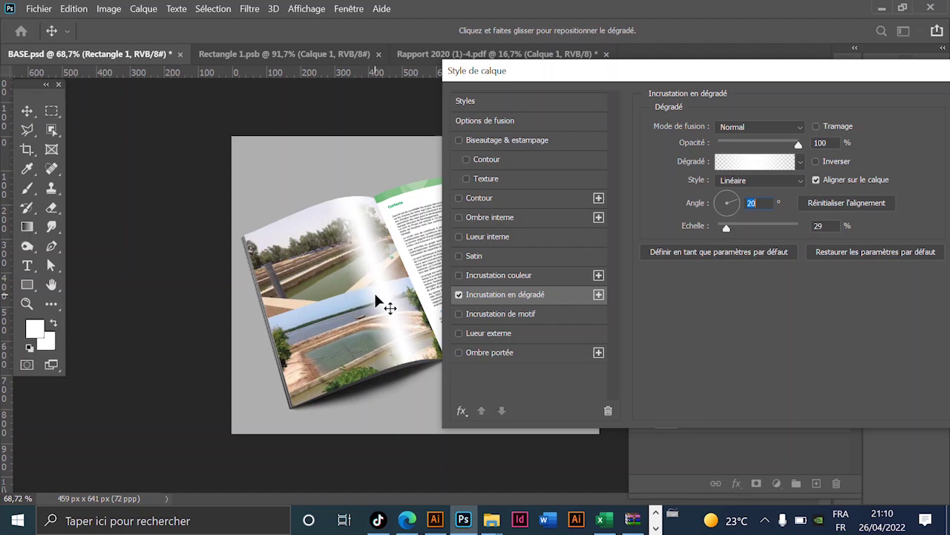
pyautogui.moveTo(785, 148); pyautogui.dragTo(757, 152)
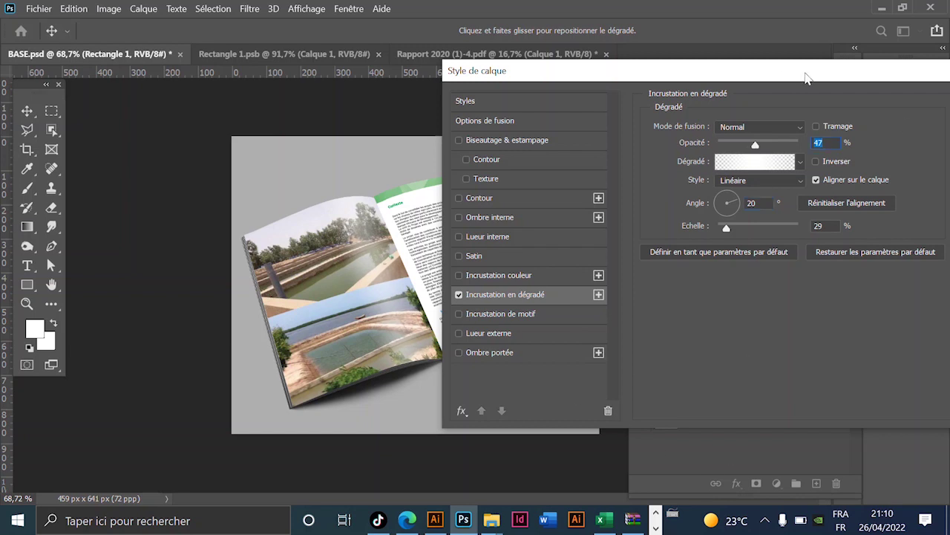
pyautogui.moveTo(808, 79); pyautogui.dragTo(621, 86)
pyautogui.click(825, 109)
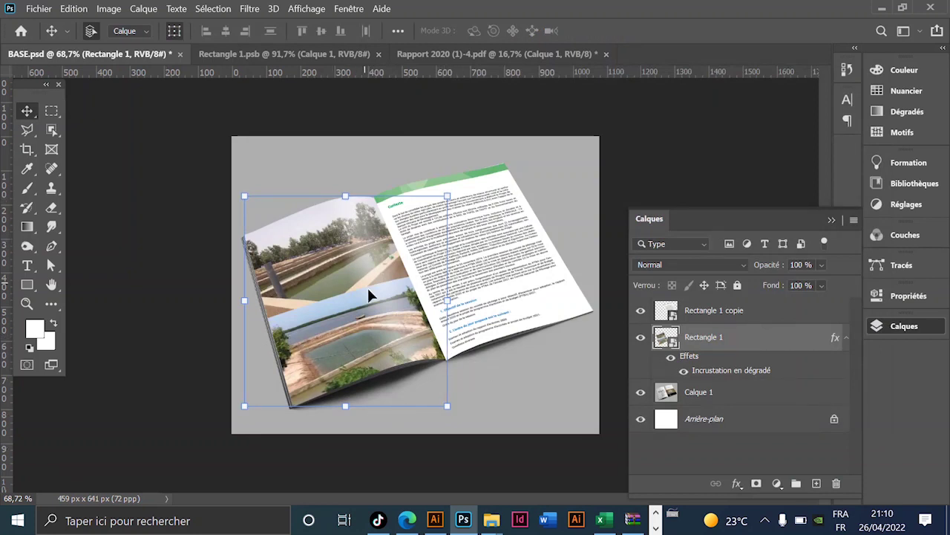
# Copy Rectangle 1's layer style and paste it onto Rectangle 1 copie
pyautogui.rightClick(752, 334)
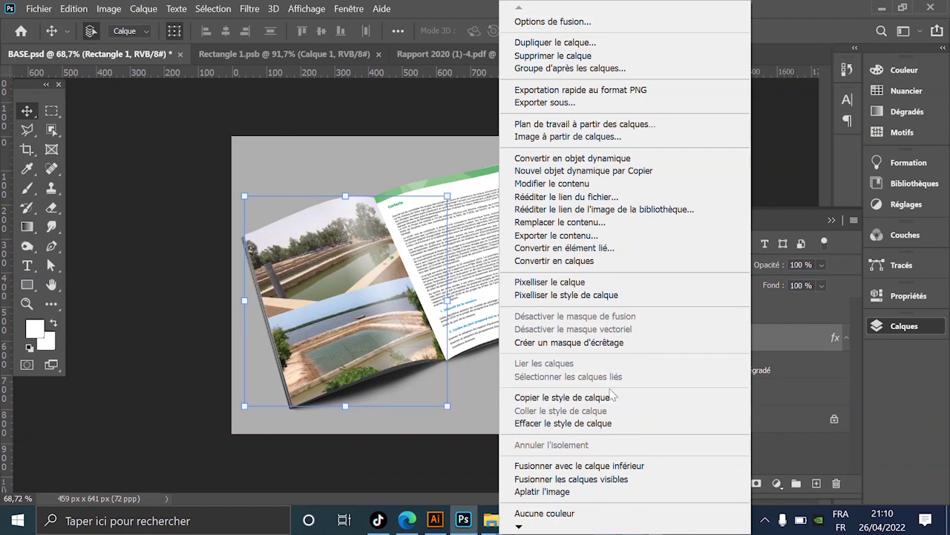
pyautogui.click(614, 397)
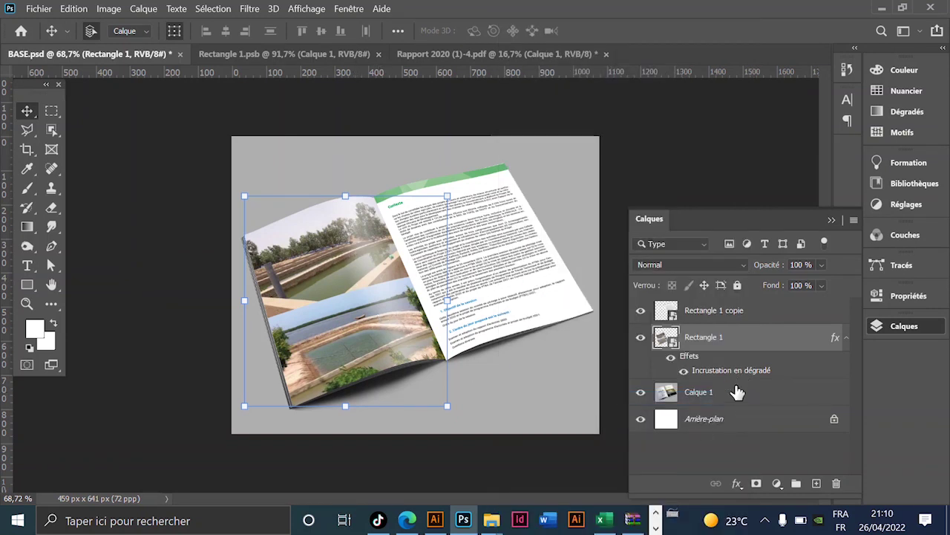
pyautogui.click(742, 312)
pyautogui.rightClick(747, 312)
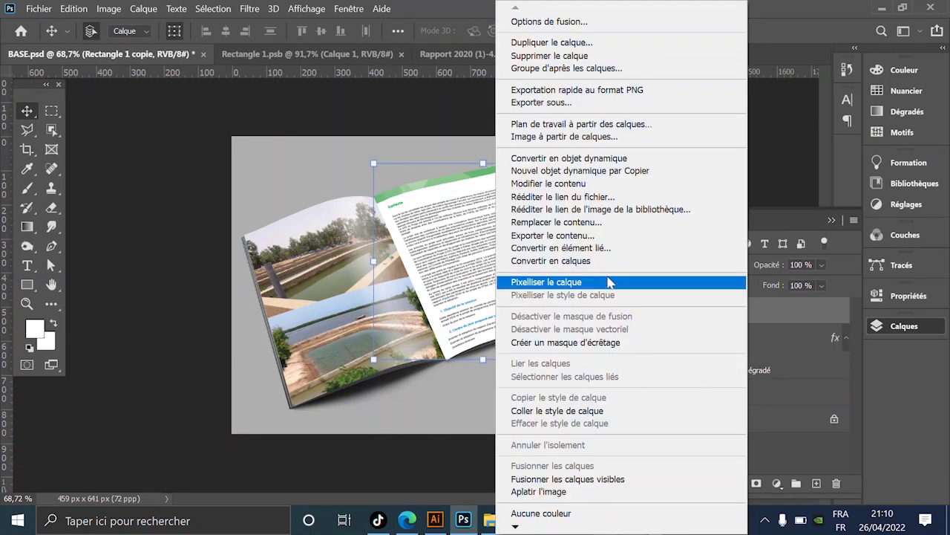
pyautogui.click(564, 410)
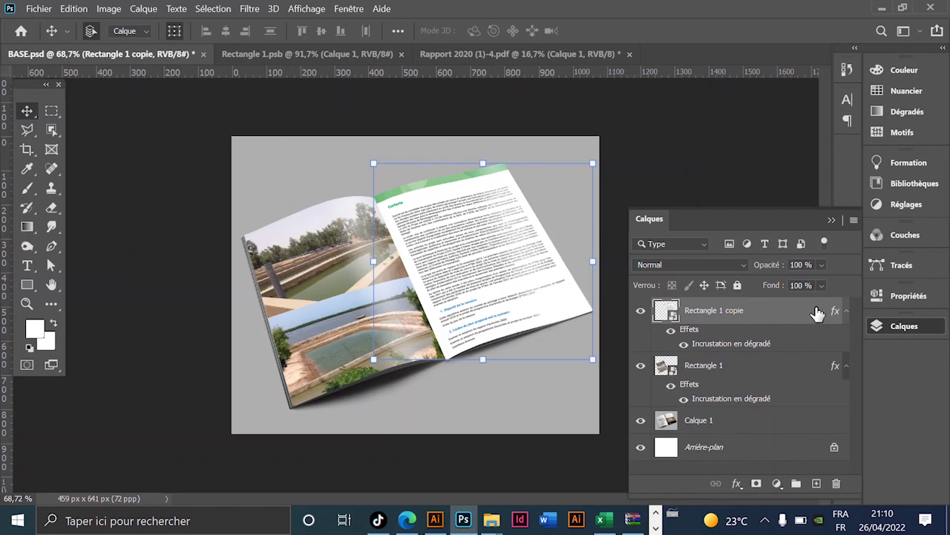
# Open Rectangle 1 copie's Gradient Overlay settings and drag the glare band across the text page
pyautogui.doubleClick(835, 315)
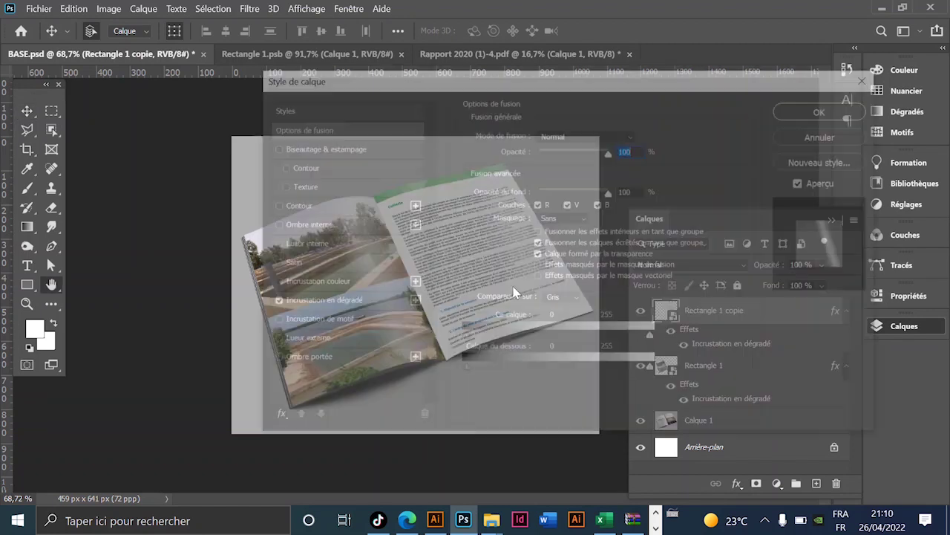
pyautogui.moveTo(412, 82); pyautogui.dragTo(677, 92)
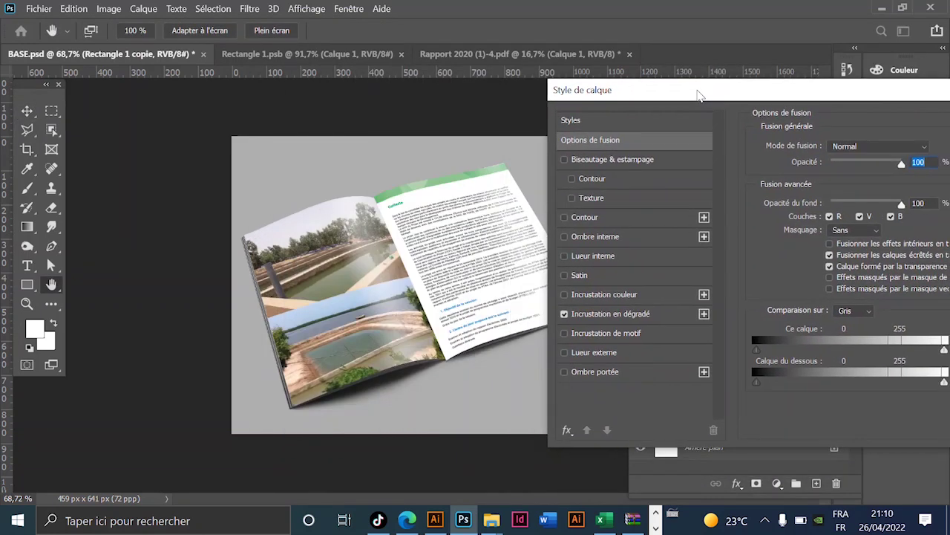
pyautogui.click(598, 316)
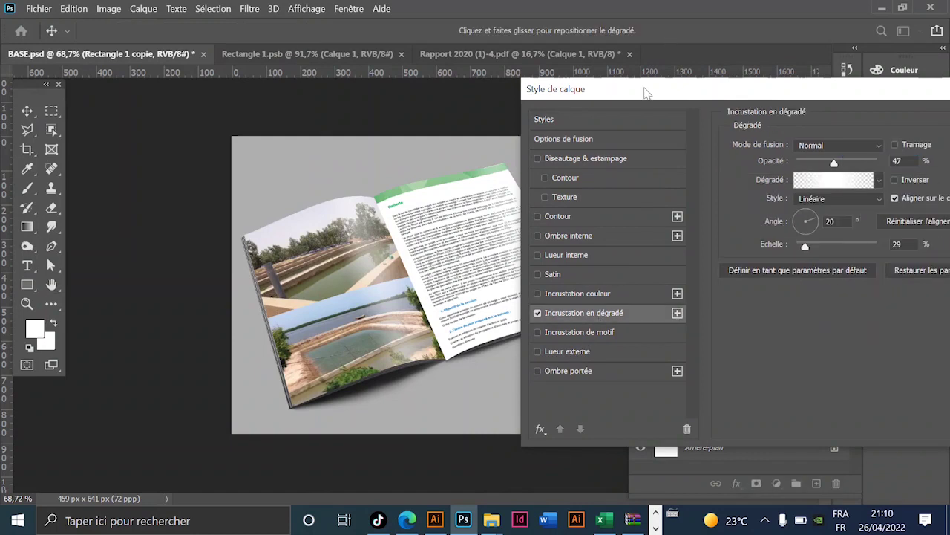
pyautogui.moveTo(646, 92); pyautogui.dragTo(734, 79)
pyautogui.moveTo(508, 240); pyautogui.dragTo(442, 271)
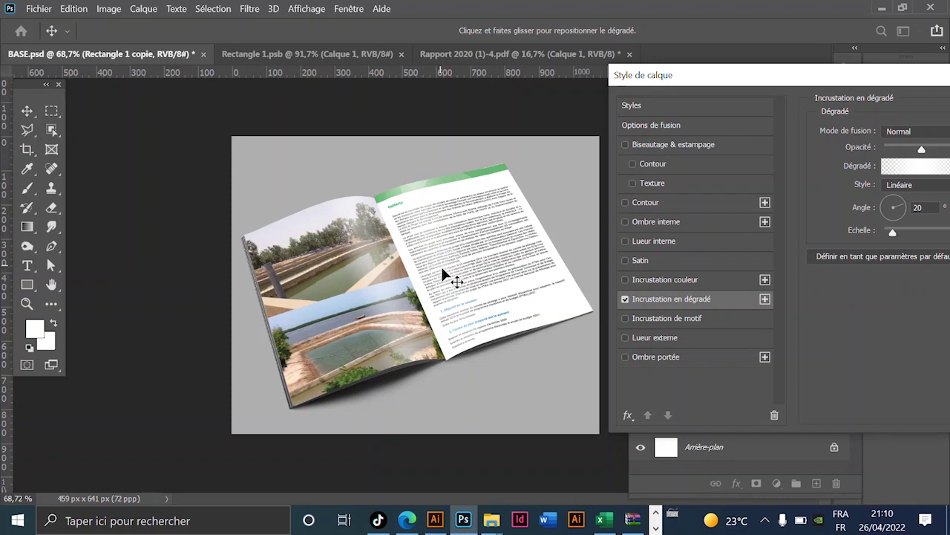
# Raise the overlay angle to 23° and apply the layer style
pyautogui.moveTo(870, 77); pyautogui.dragTo(802, 96)
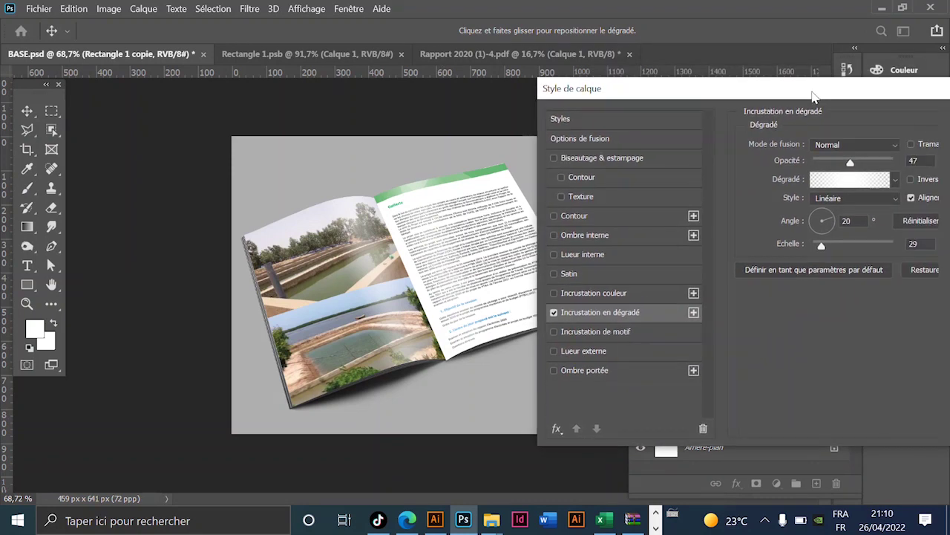
pyautogui.click(857, 226)
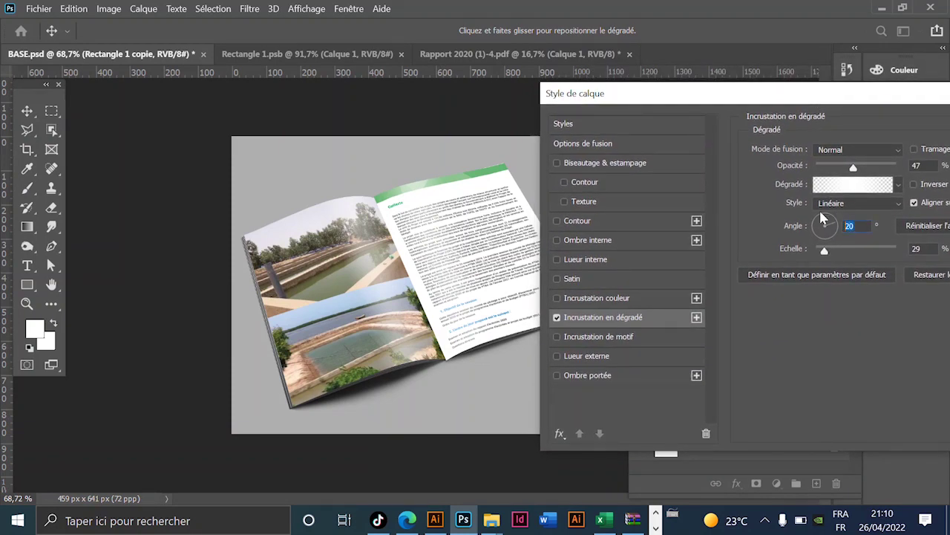
pyautogui.press('Up')
pyautogui.moveTo(900, 101); pyautogui.dragTo(587, 80)
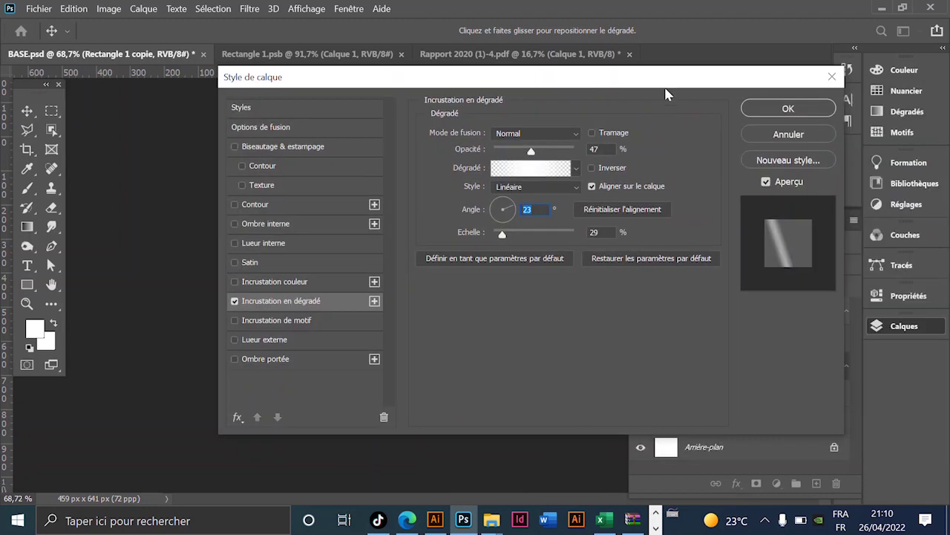
pyautogui.click(772, 104)
pyautogui.click(674, 121)
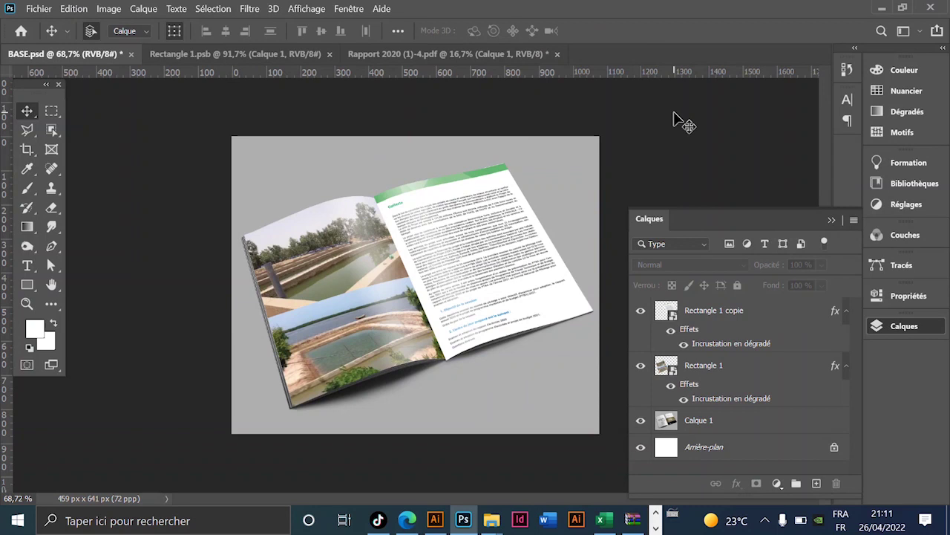